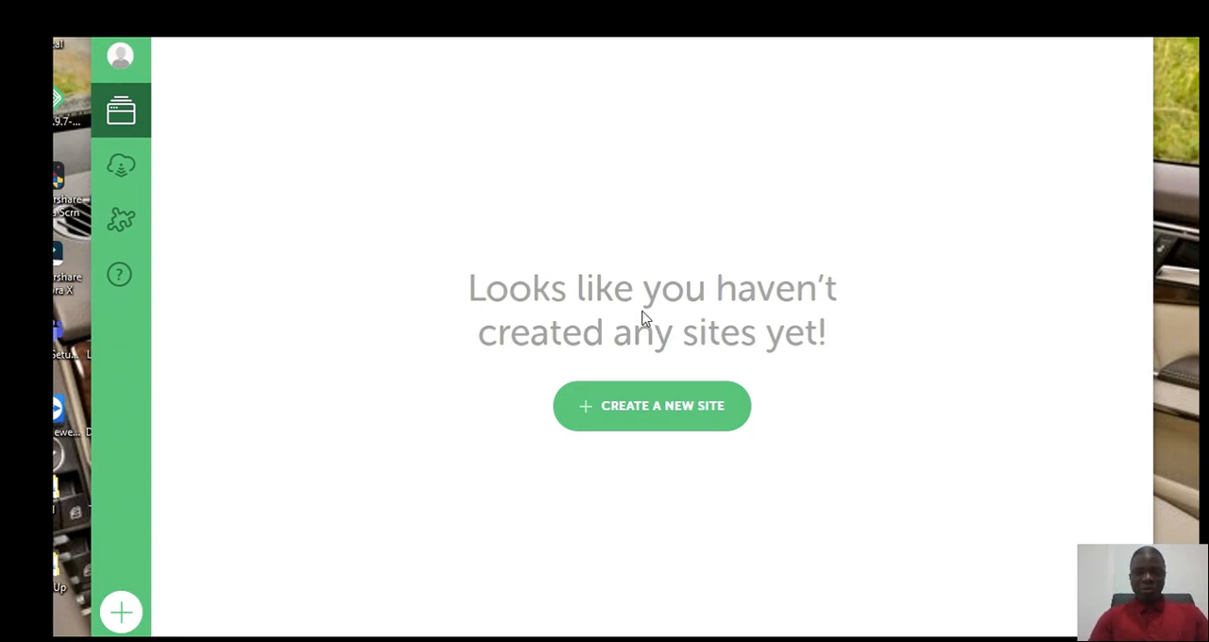
Step: Search the computer for "local" and open the Local app
{"action": "key", "text": "super"}
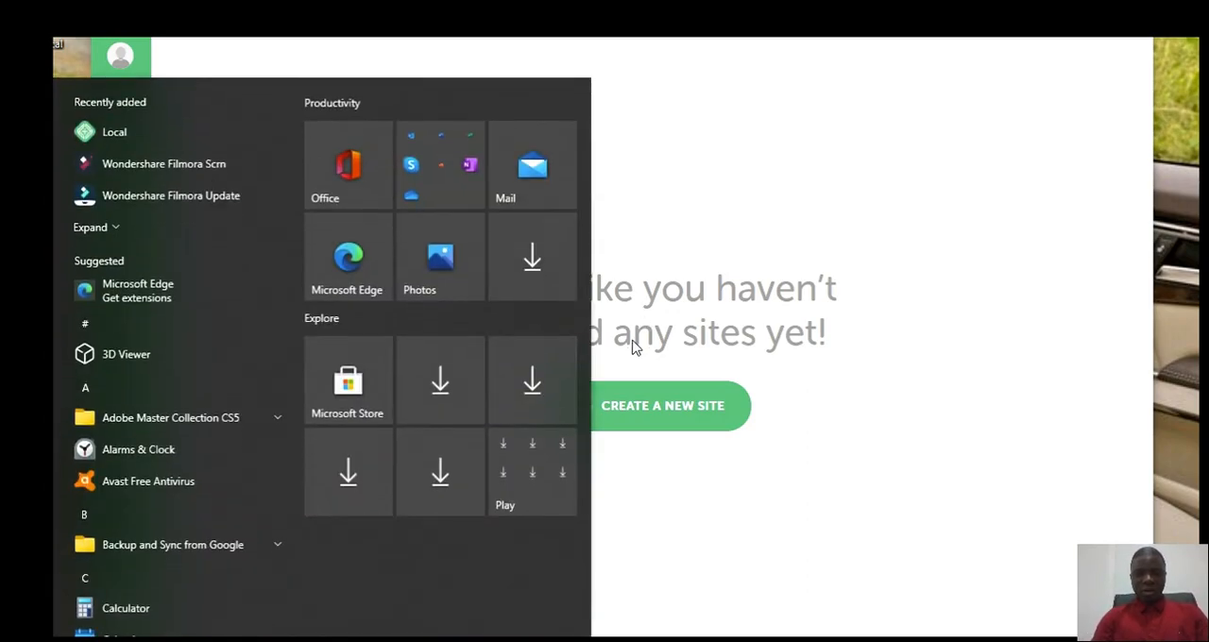
{"action": "type", "text": "local"}
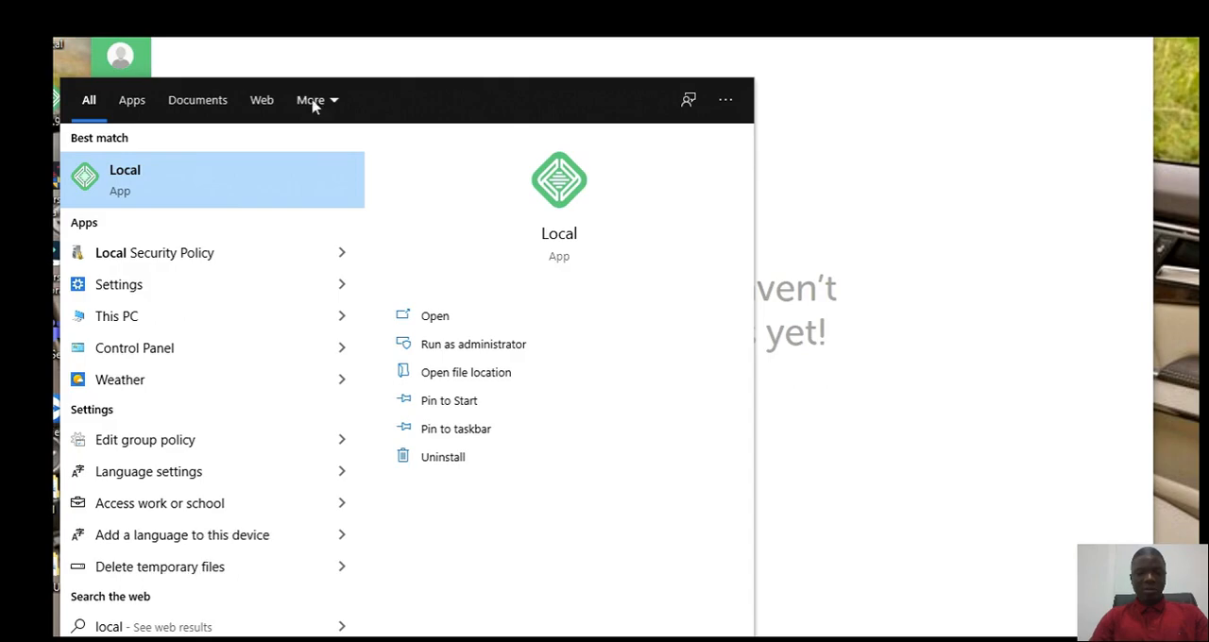
{"action": "left_click", "coordinate": [181, 186]}
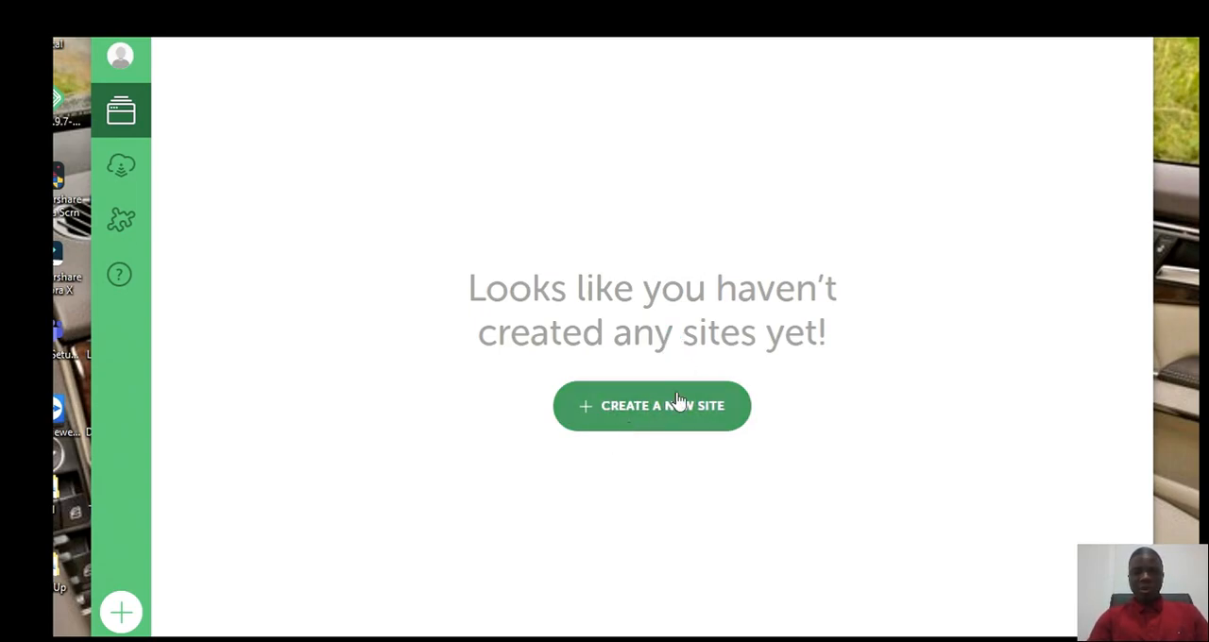
Step: Start creating a new site and name it lhacademy.com
{"action": "left_click", "coordinate": [645, 418]}
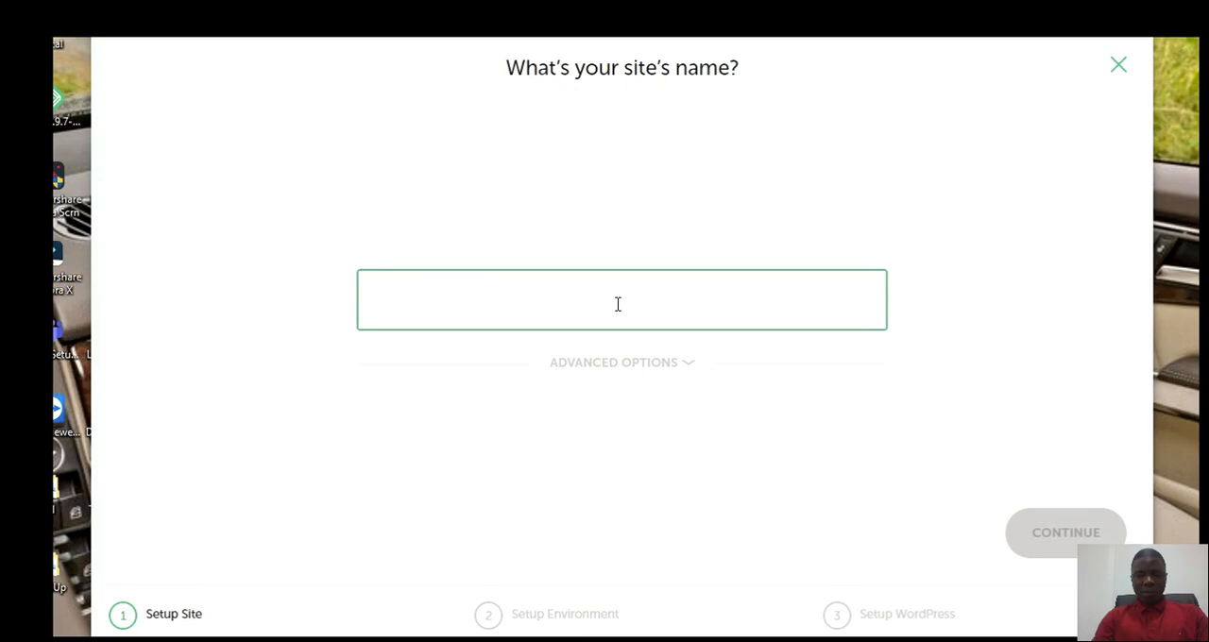
{"action": "type", "text": "th"}
{"action": "type", "text": "acade"}
{"action": "type", "text": "my.co"}
{"action": "type", "text": "m"}
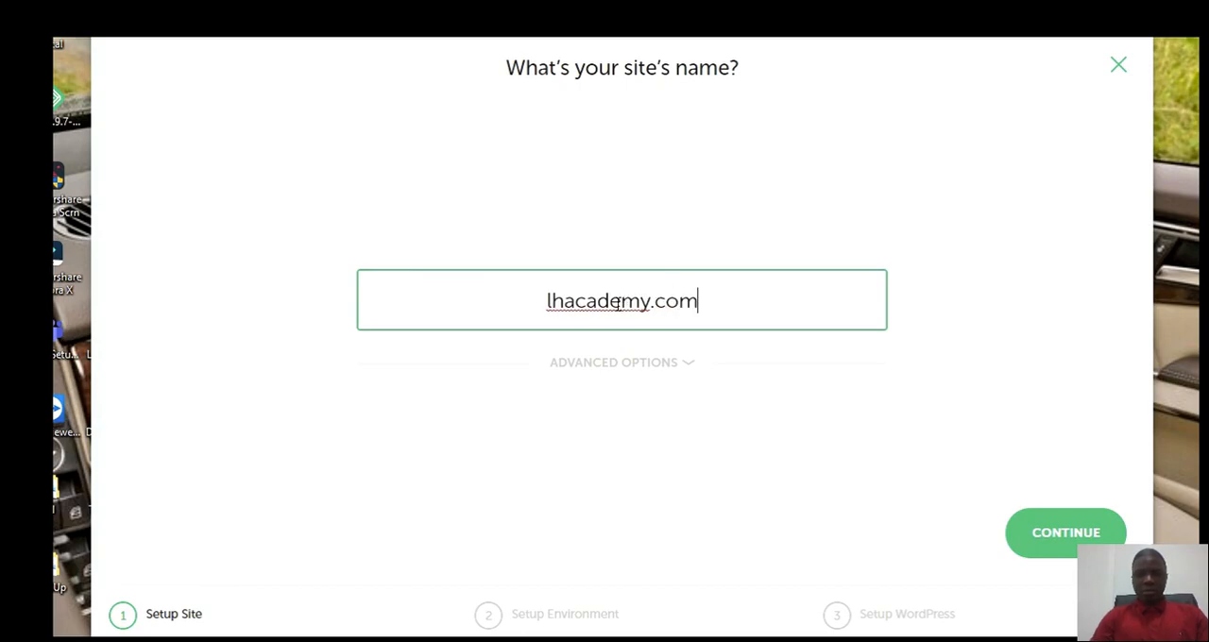
Step: Review the site's advanced options, then accept the site name and the Preferred environment
{"action": "left_click", "coordinate": [674, 370]}
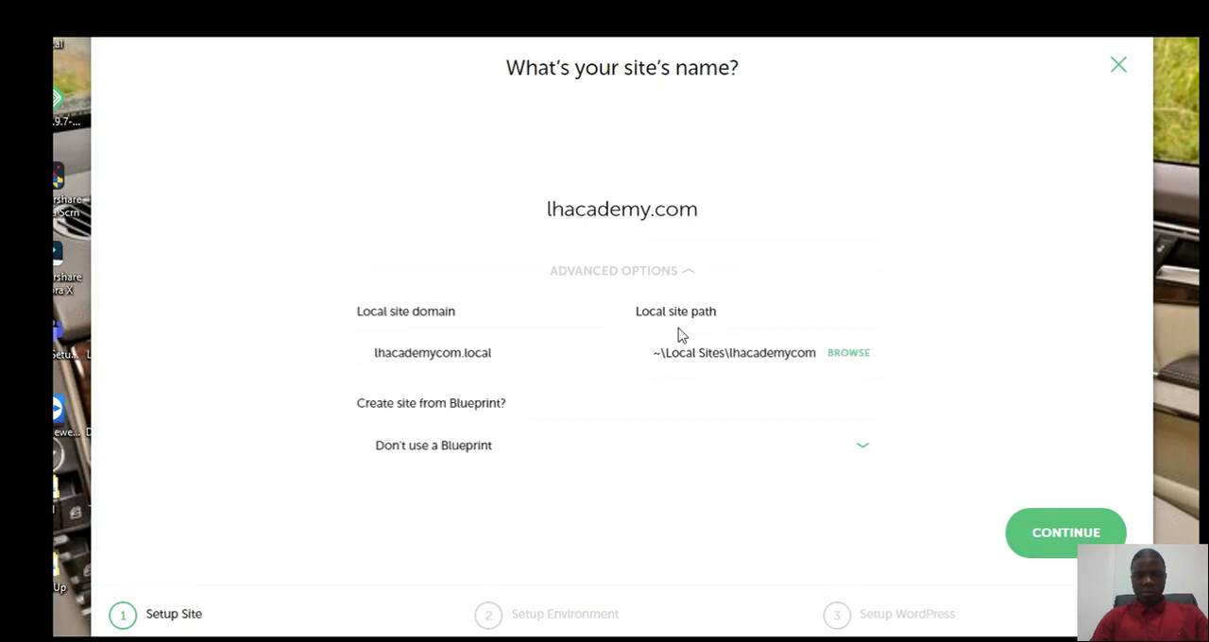
{"action": "left_click", "coordinate": [664, 279]}
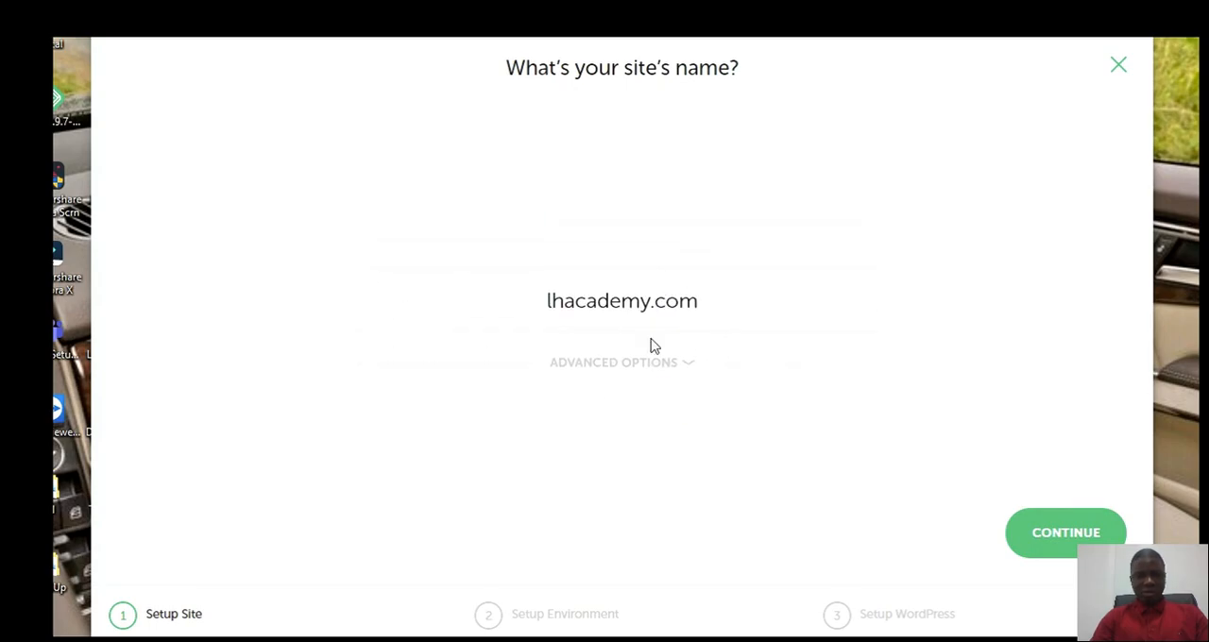
{"action": "left_click", "coordinate": [1077, 536]}
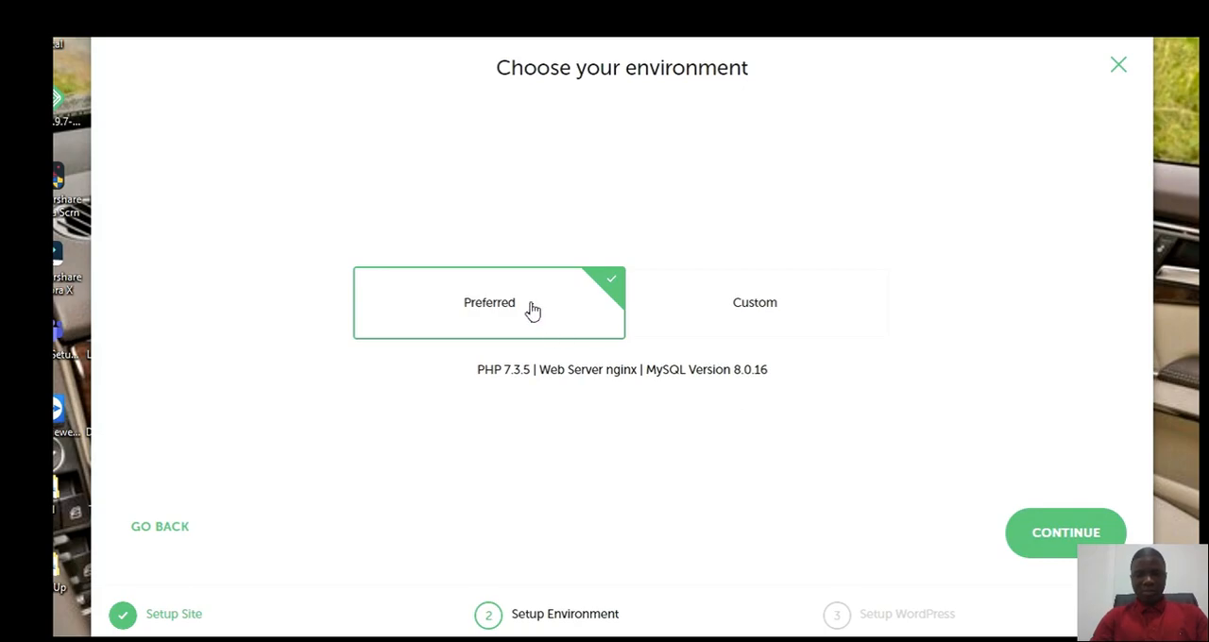
{"action": "left_click", "coordinate": [1081, 534]}
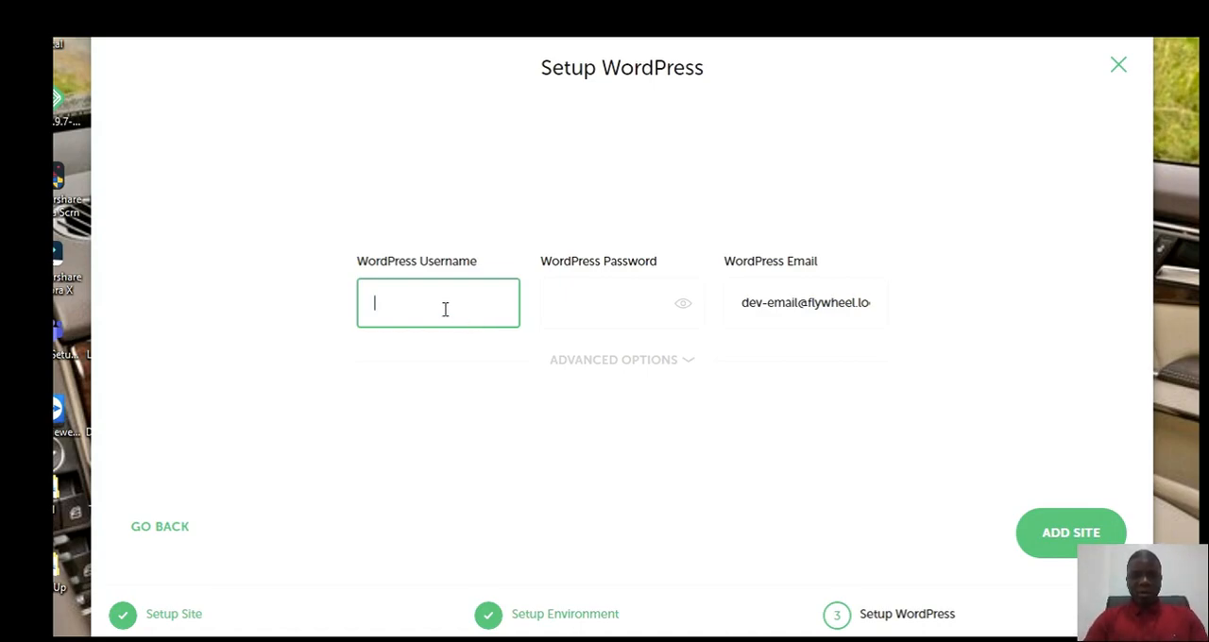
Step: Enter the WordPress username for the new site
{"action": "type", "text": "M"}
{"action": "key", "text": "BackSpace"}
{"action": "type", "text": "mrrih"}
{"action": "key", "text": "BackSpace"}
{"action": "type", "text": "ches"}
{"action": "key", "text": "Tab"}
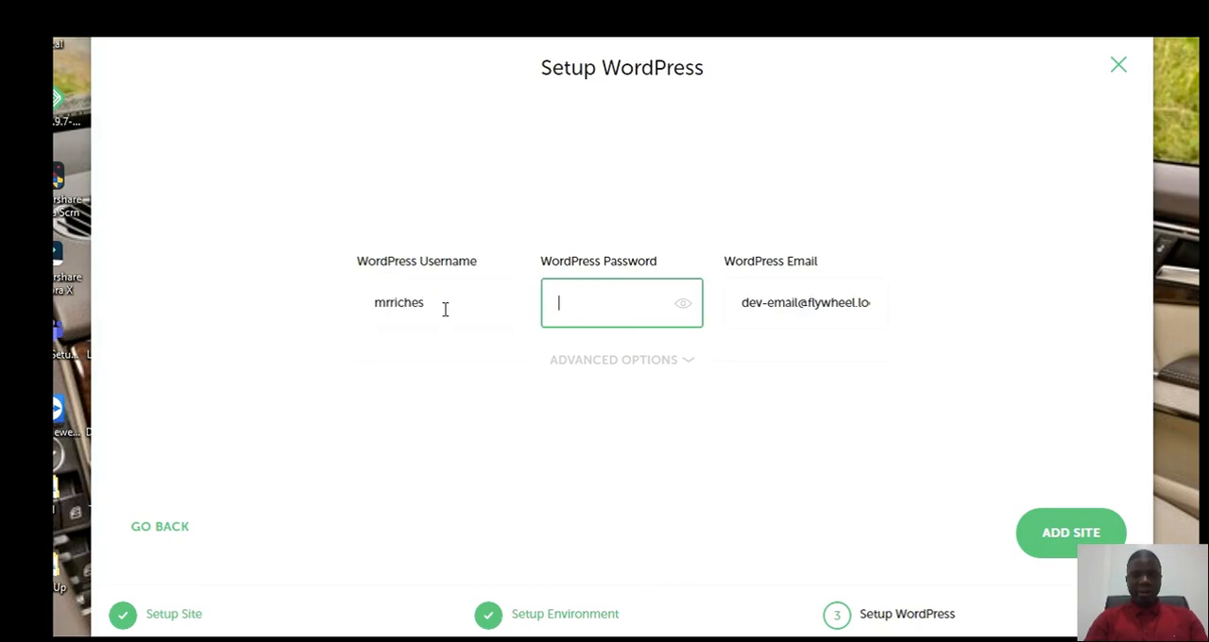
Step: Make the characters in the WordPress password field visible and leave the field ready for entry
{"action": "type", "text": "•"}
{"action": "key", "text": "BackSpace"}
{"action": "left_click", "coordinate": [691, 311]}
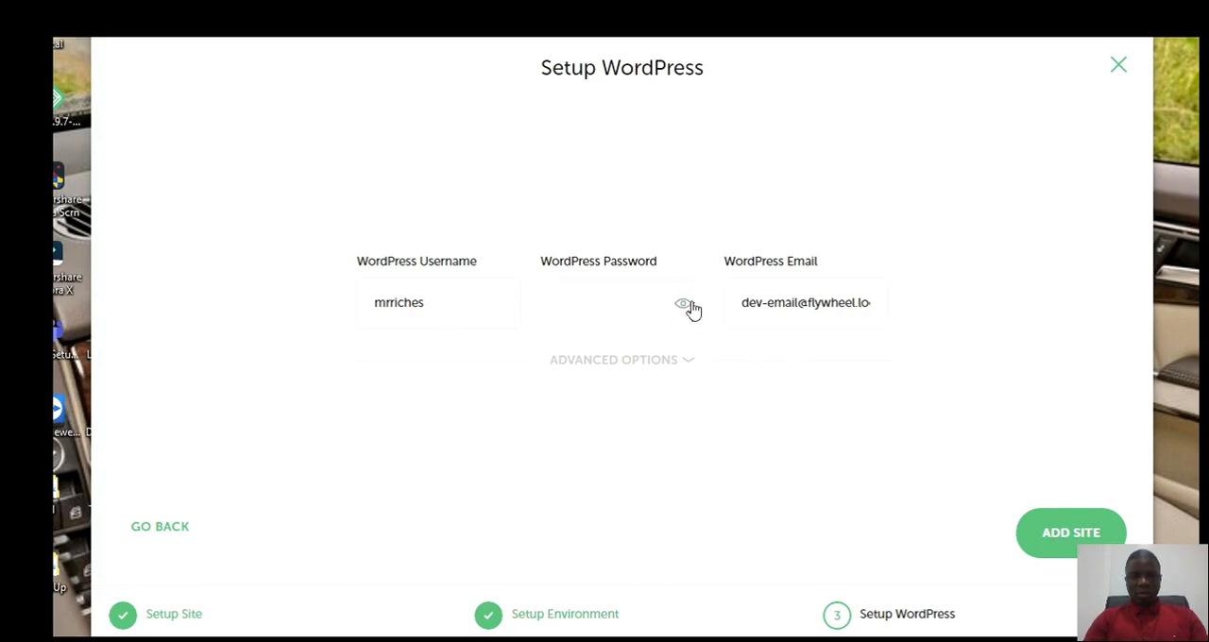
{"action": "left_click", "coordinate": [618, 307]}
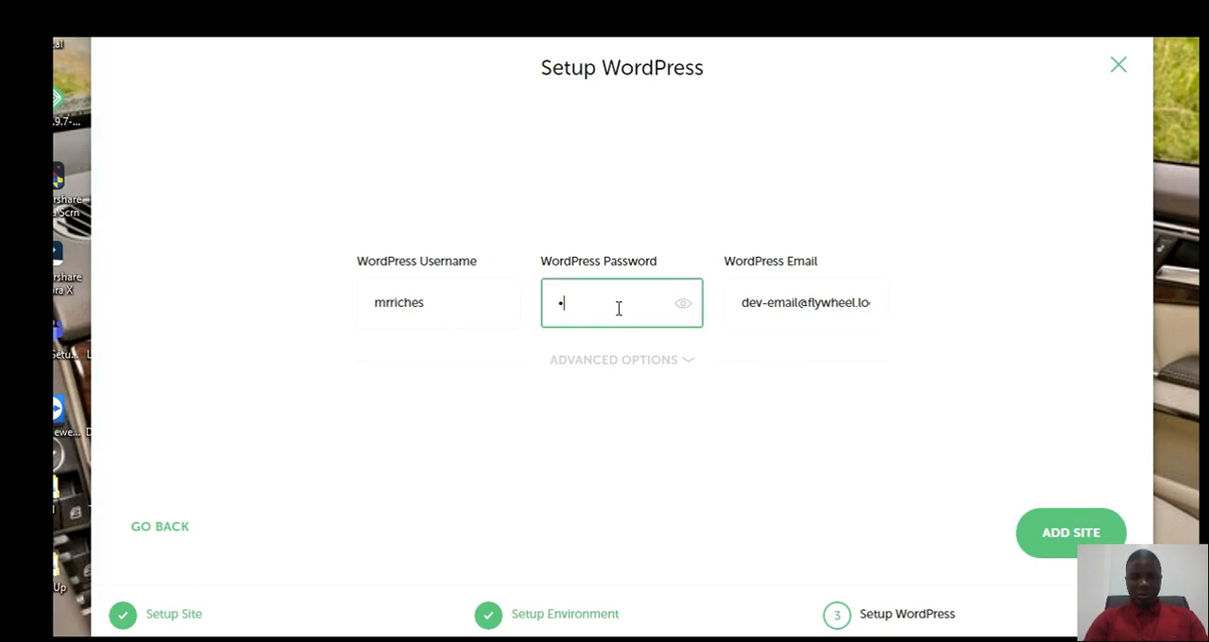
{"action": "left_click", "coordinate": [683, 305]}
{"action": "left_click", "coordinate": [624, 310]}
Step: Enter the WordPress password and select the whole entry for copying
{"action": "type", "text": "h"}
{"action": "type", "text": "p"}
{"action": "key", "text": "BackSpace"}
{"action": "key", "text": "BackSpace"}
{"action": "type", "text": "wo"}
{"action": "key", "text": "BackSpace"}
{"action": "key", "text": "BackSpace"}
{"action": "type", "text": "passwor"}
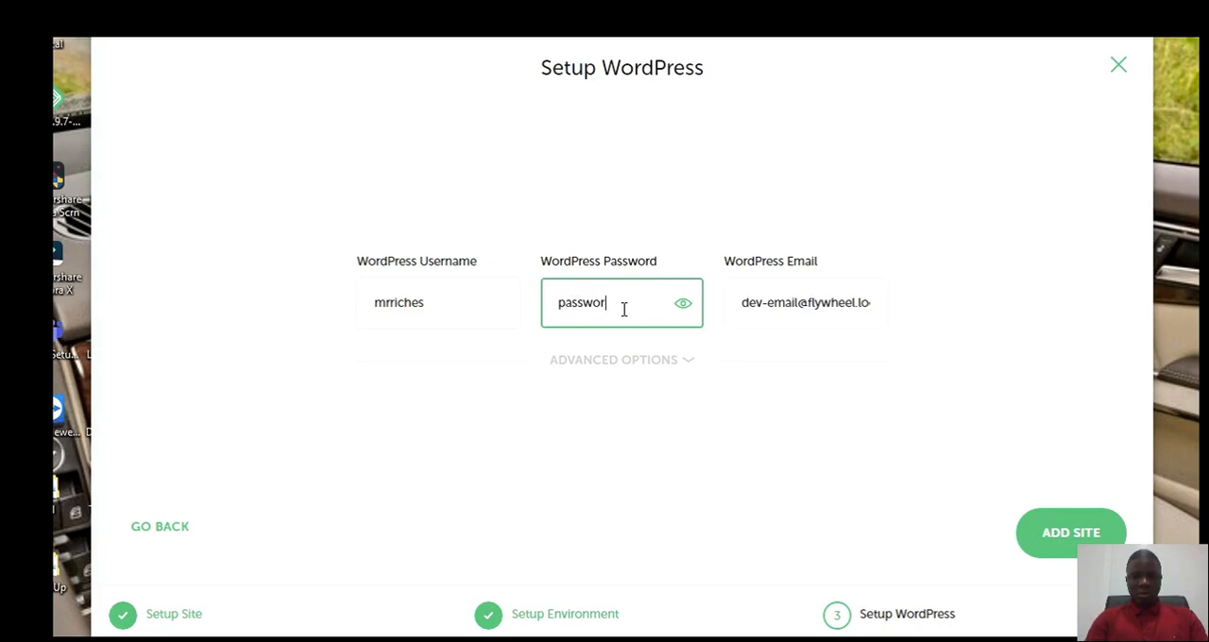
{"action": "type", "text": "d#?#1"}
{"action": "key", "text": "ctrl+a"}
{"action": "key", "text": "ctrl+c"}
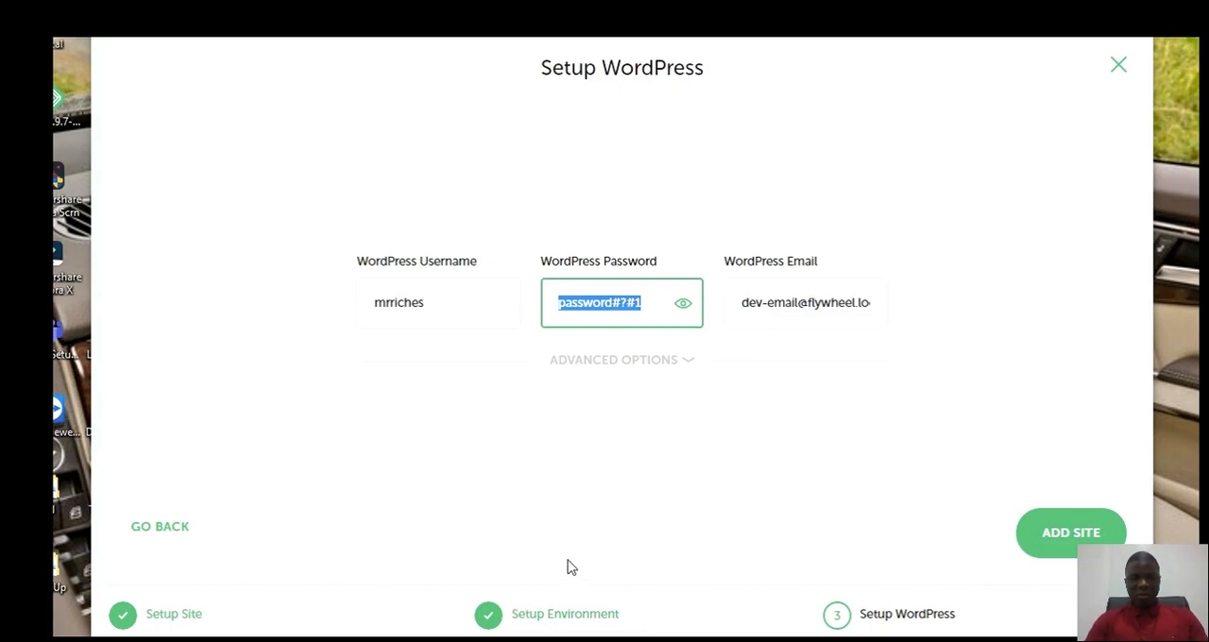
Step: Switch to File Explorer and create a new text document in the Desktop folder
{"action": "key", "text": "super"}
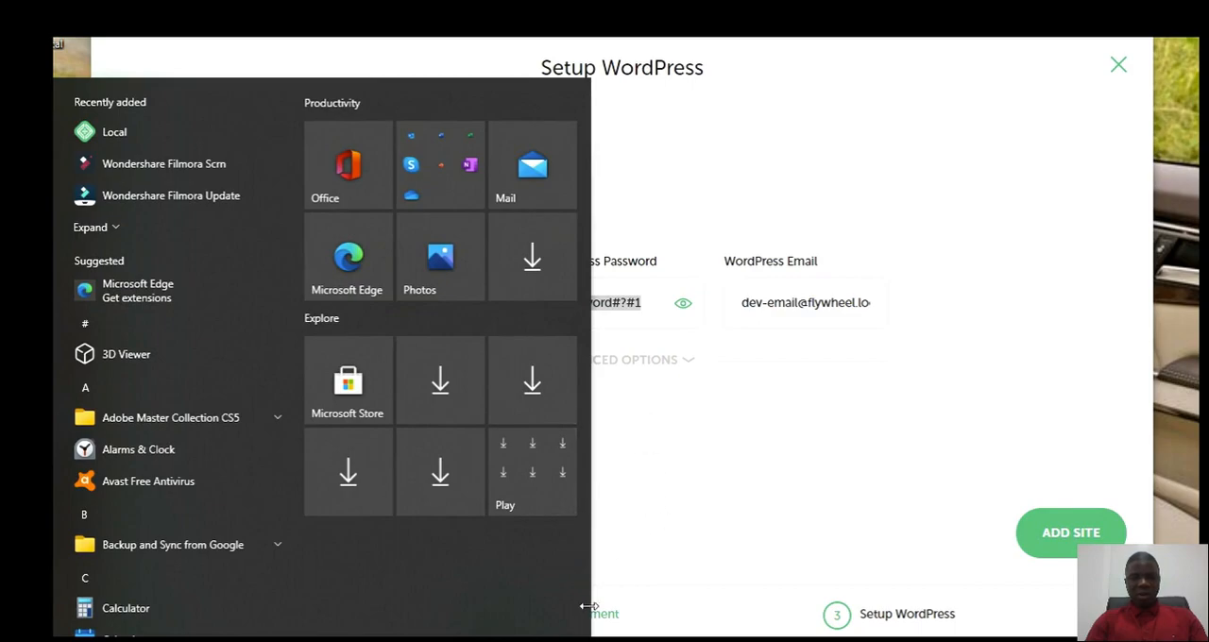
{"action": "mouse_move", "coordinate": [595, 639]}
{"action": "left_click", "coordinate": [515, 613]}
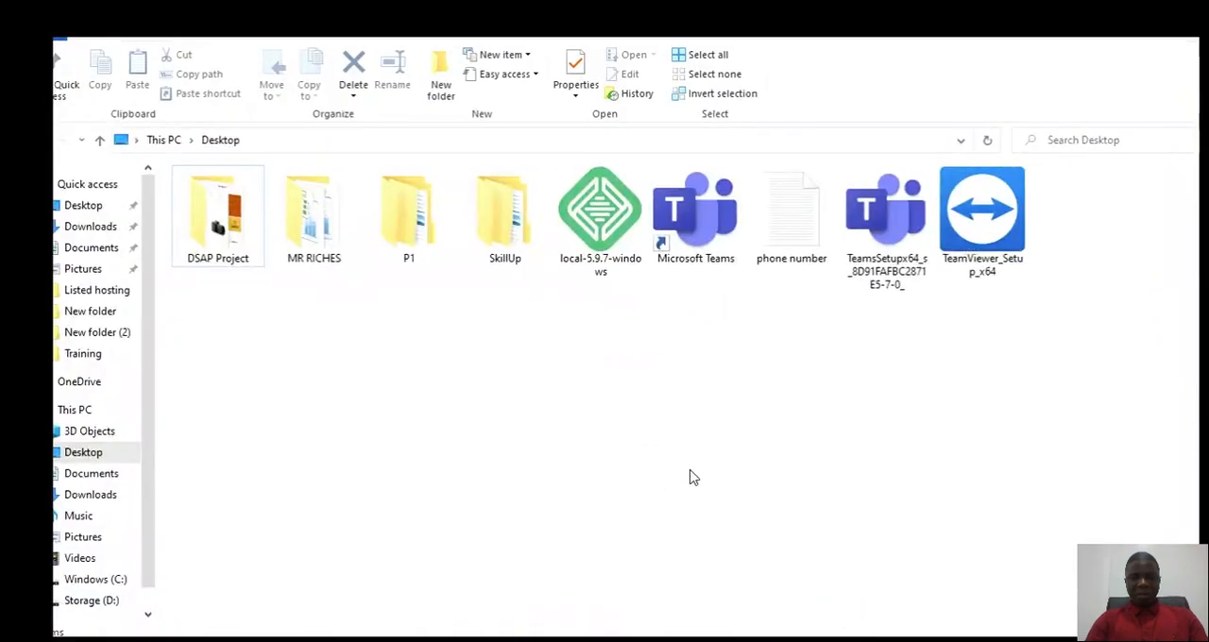
{"action": "right_click", "coordinate": [565, 451]}
{"action": "mouse_move", "coordinate": [730, 408]}
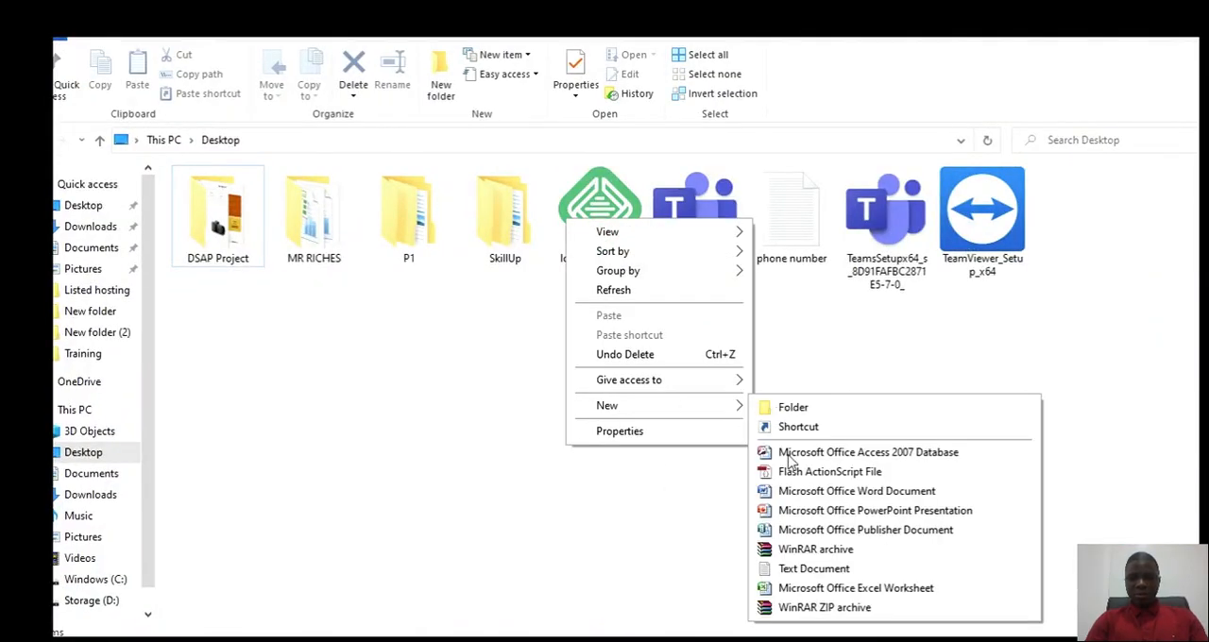
{"action": "left_click", "coordinate": [802, 570]}
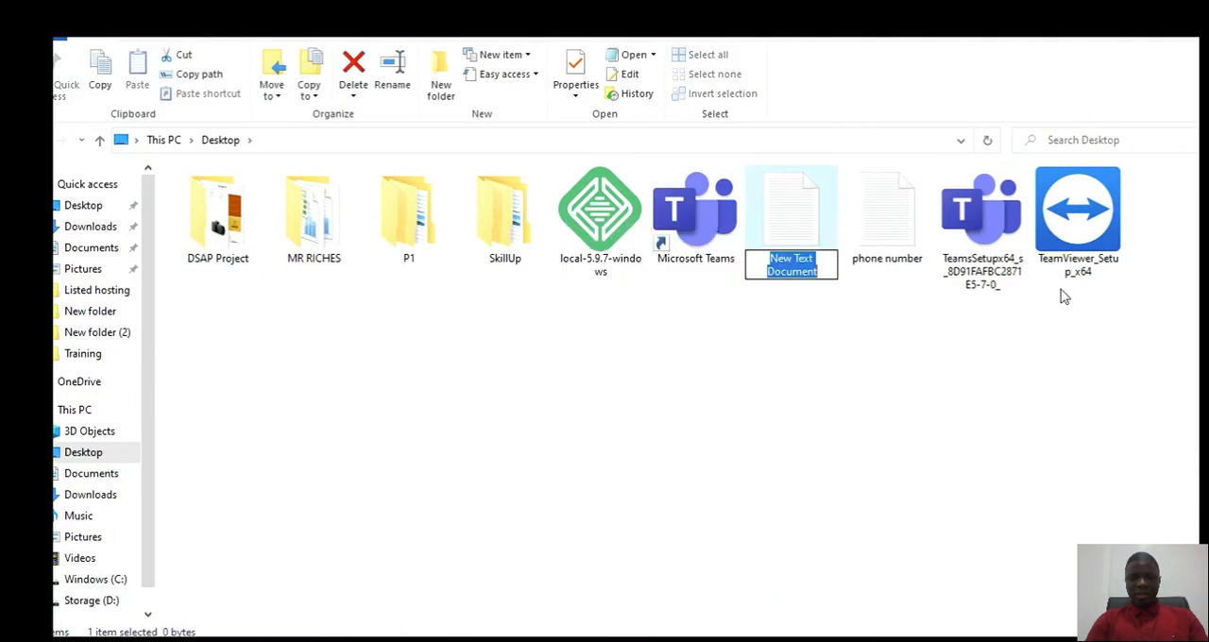
Step: Name the new text document "Web Hosting Password"
{"action": "left_click", "coordinate": [789, 271]}
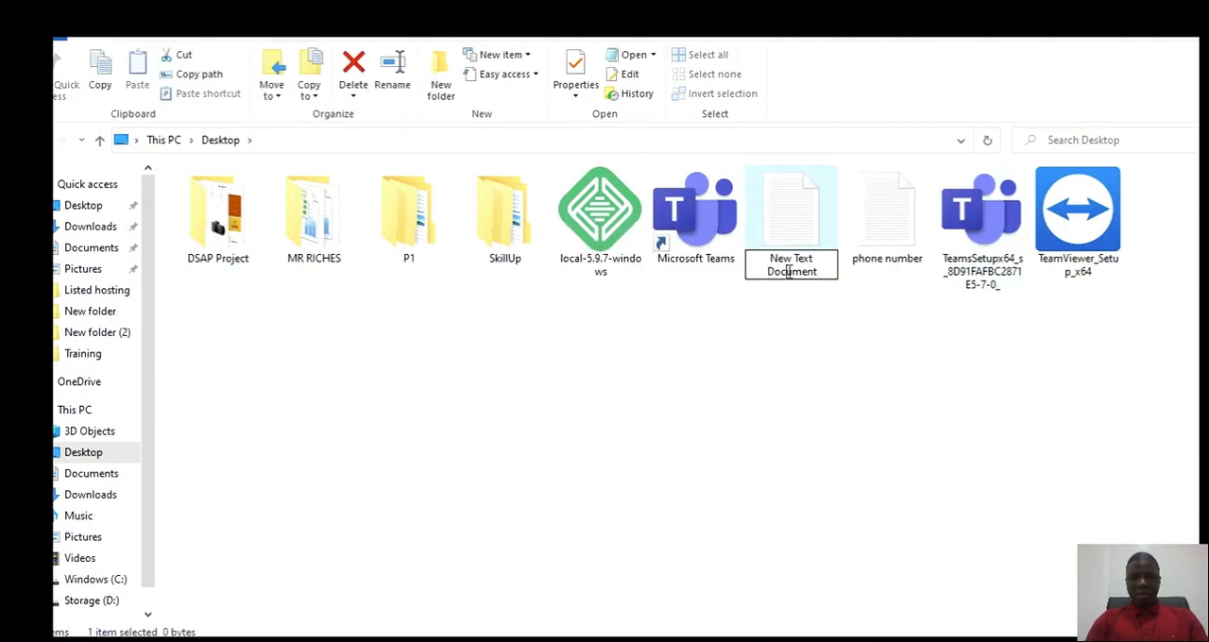
{"action": "key", "text": "ctrl+a"}
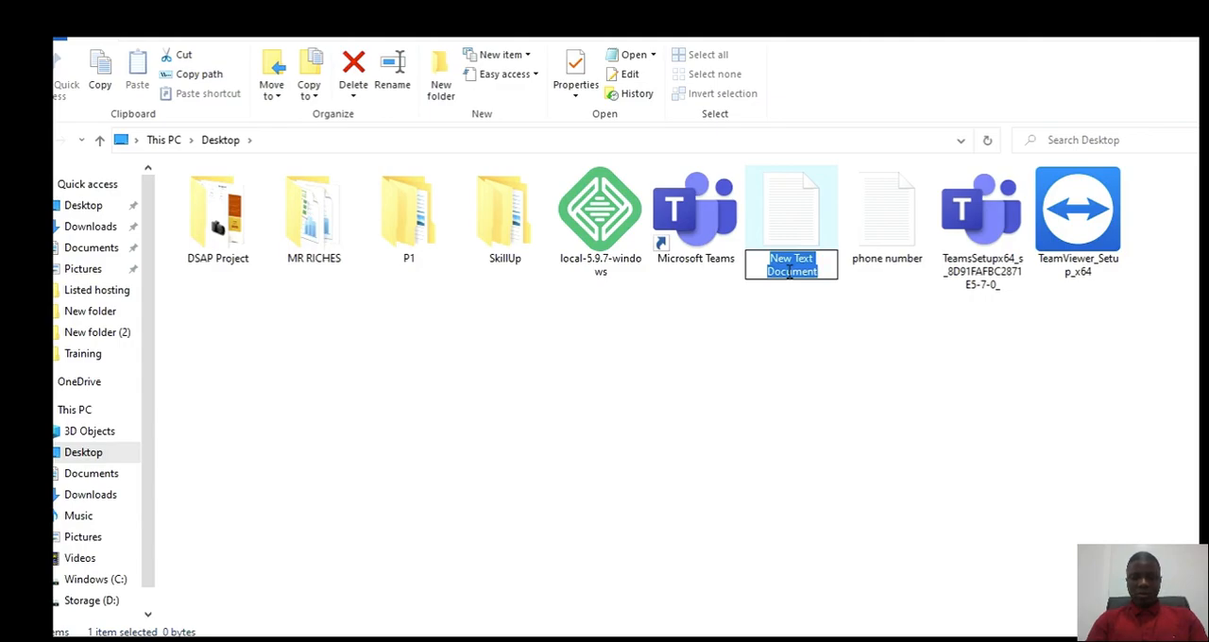
{"action": "type", "text": "Web Hosting Password"}
{"action": "key", "text": "Return"}
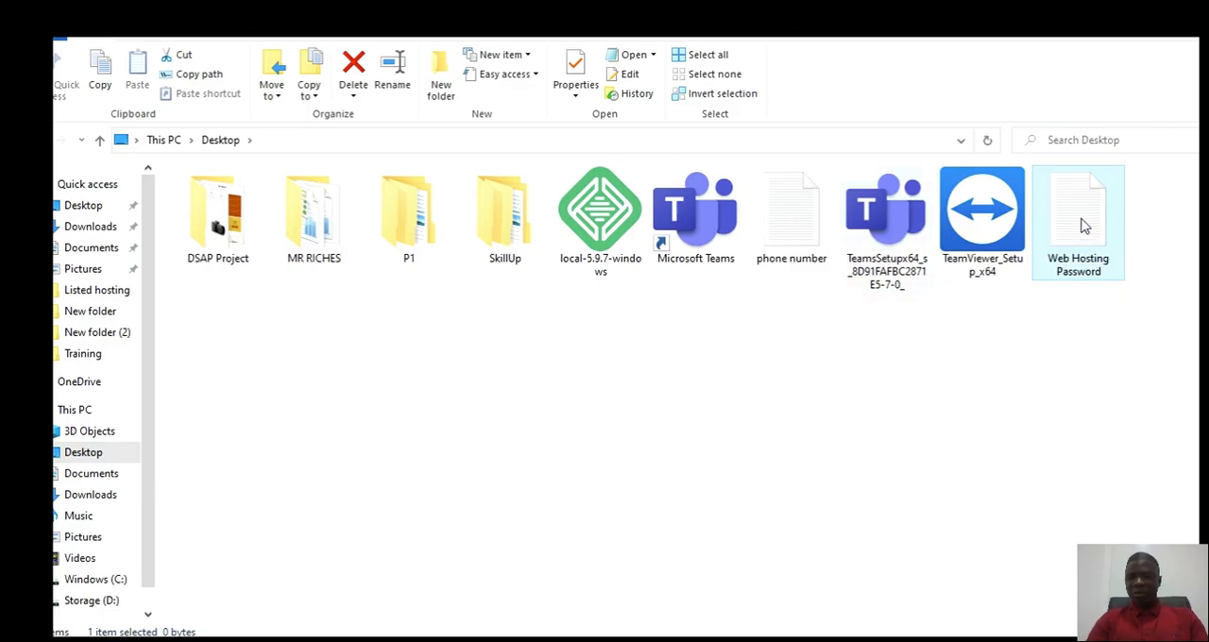
Step: Open the Web Hosting Password document in Notepad and write "1. lhacademy.com" as its first line
{"action": "right_click", "coordinate": [1084, 227]}
{"action": "key", "text": "Escape"}
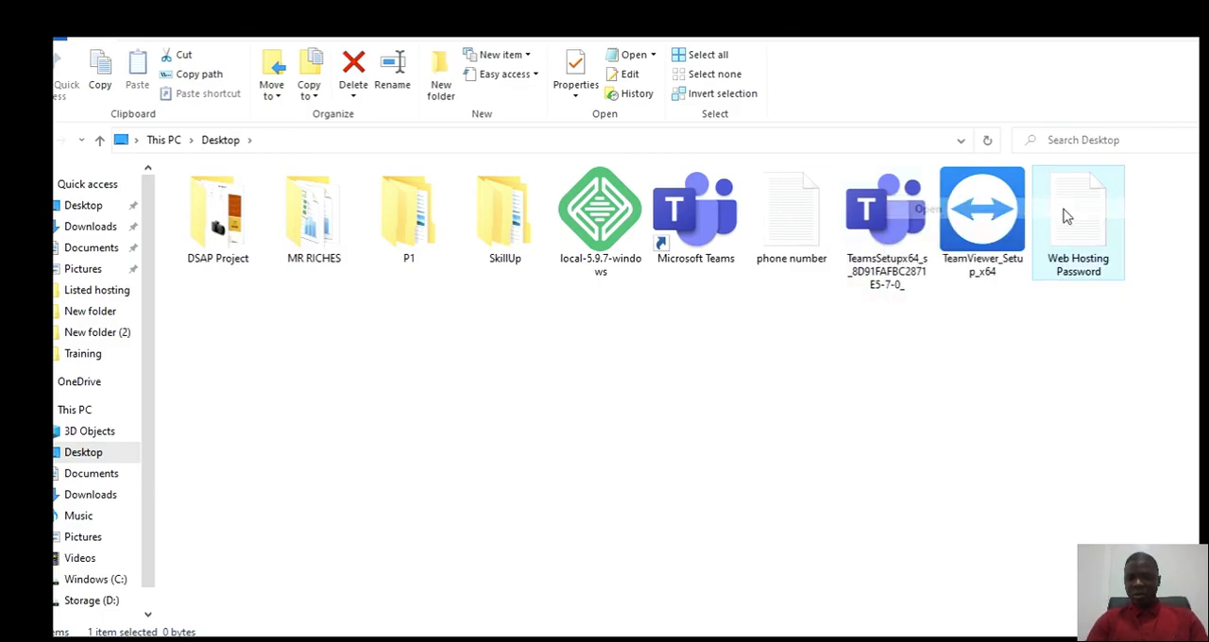
{"action": "double_click", "coordinate": [1084, 216]}
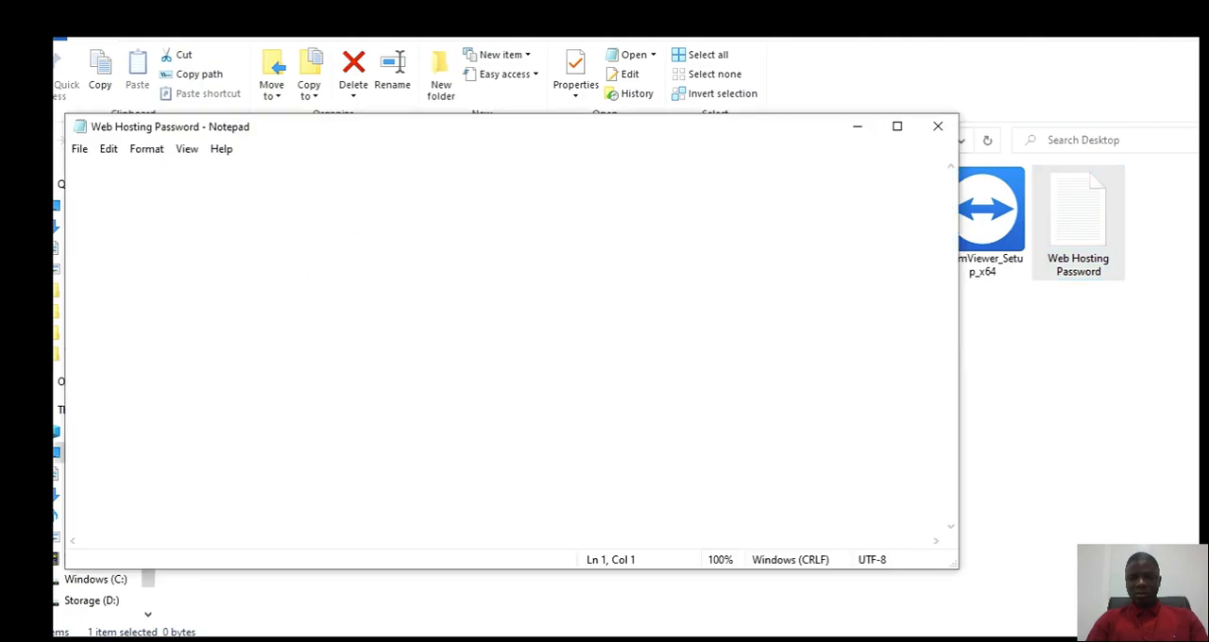
{"action": "type", "text": "1."}
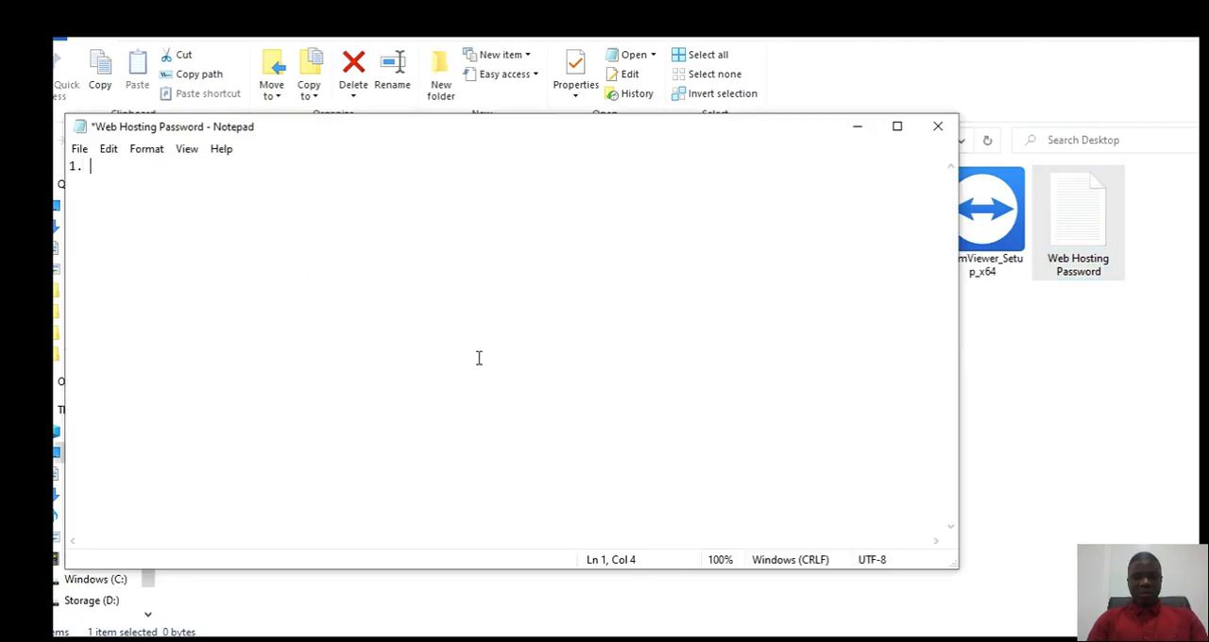
{"action": "type", "text": " l"}
{"action": "type", "text": "had"}
{"action": "type", "text": "ademy.c"}
{"action": "type", "text": "om"}
{"action": "key", "text": "Return"}
Step: Add a username line and a password line with the WordPress username and the copied password below the site name
{"action": "type", "text": "u"}
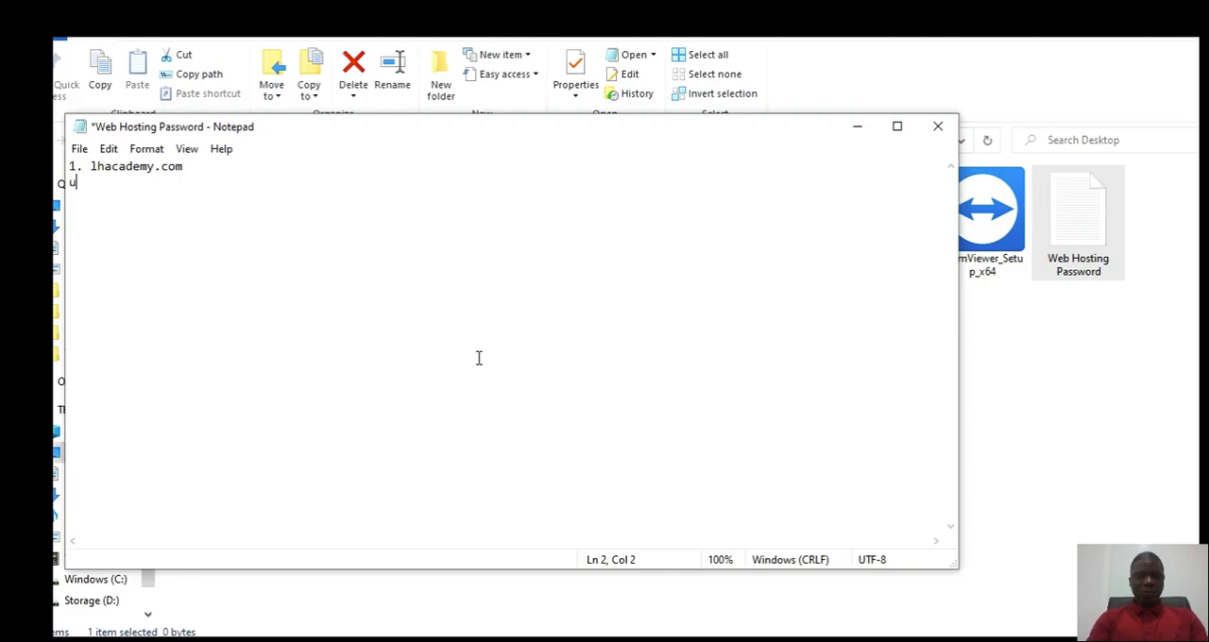
{"action": "type", "text": "sername: mrriches"}
{"action": "key", "text": "Return"}
{"action": "type", "text": "password:"}
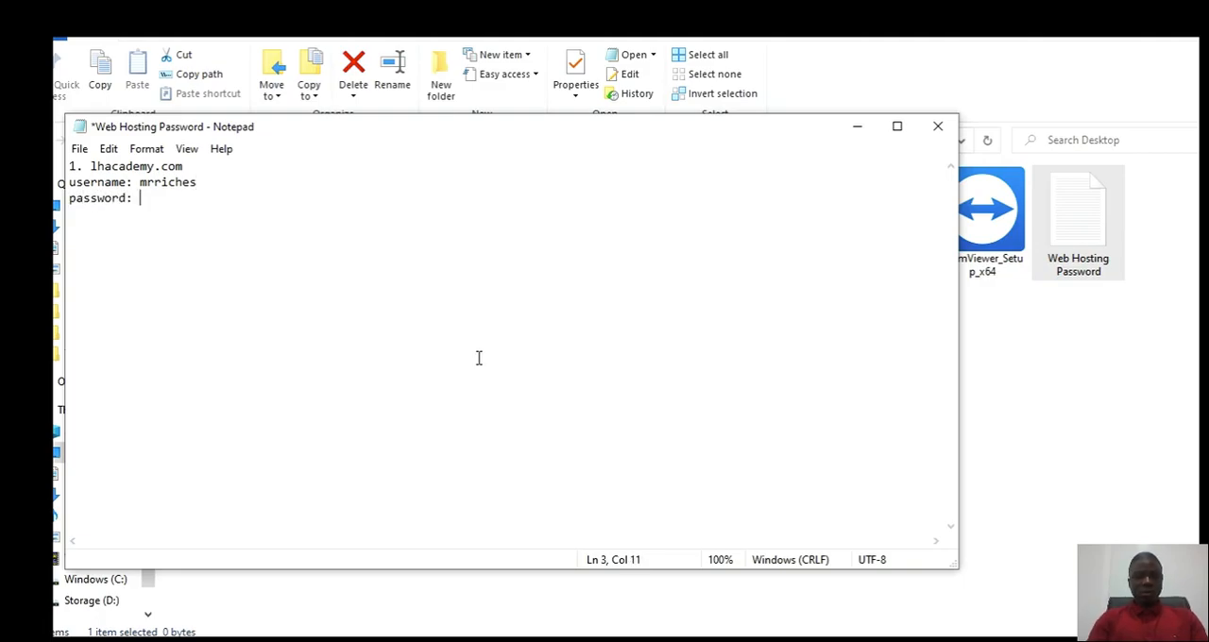
{"action": "key", "text": "ctrl+v"}
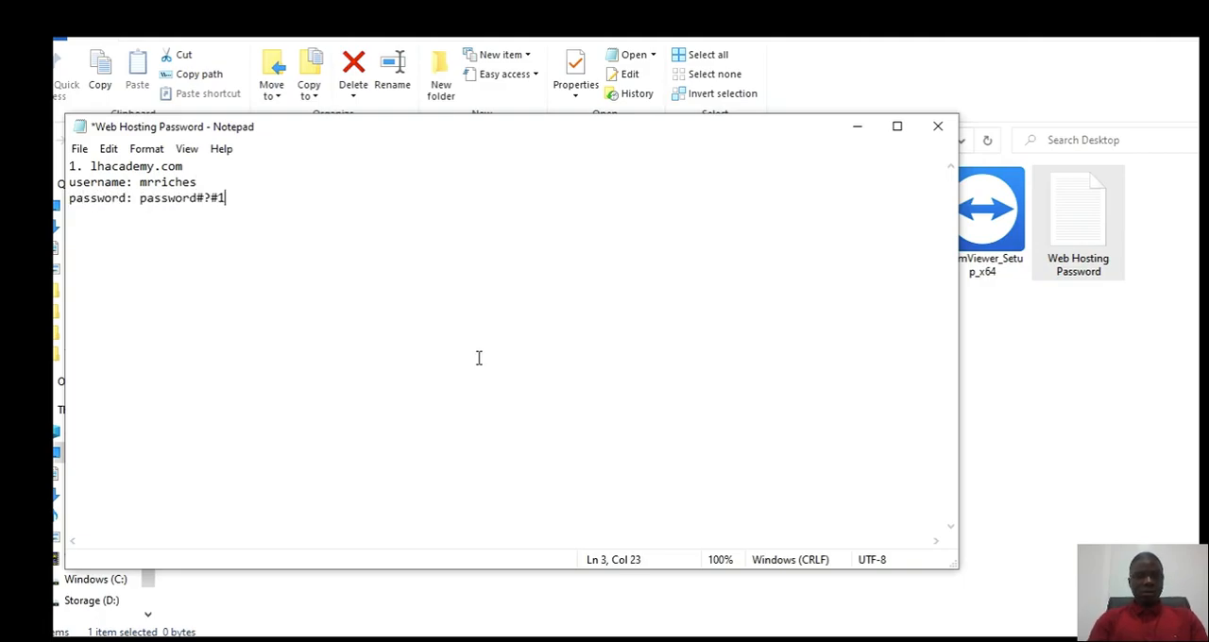
Step: Start a second entry numbered "2." after a blank line and save the document
{"action": "key", "text": "Return"}
{"action": "key", "text": "Return"}
{"action": "type", "text": "2."}
{"action": "key", "text": "ctrl+a"}
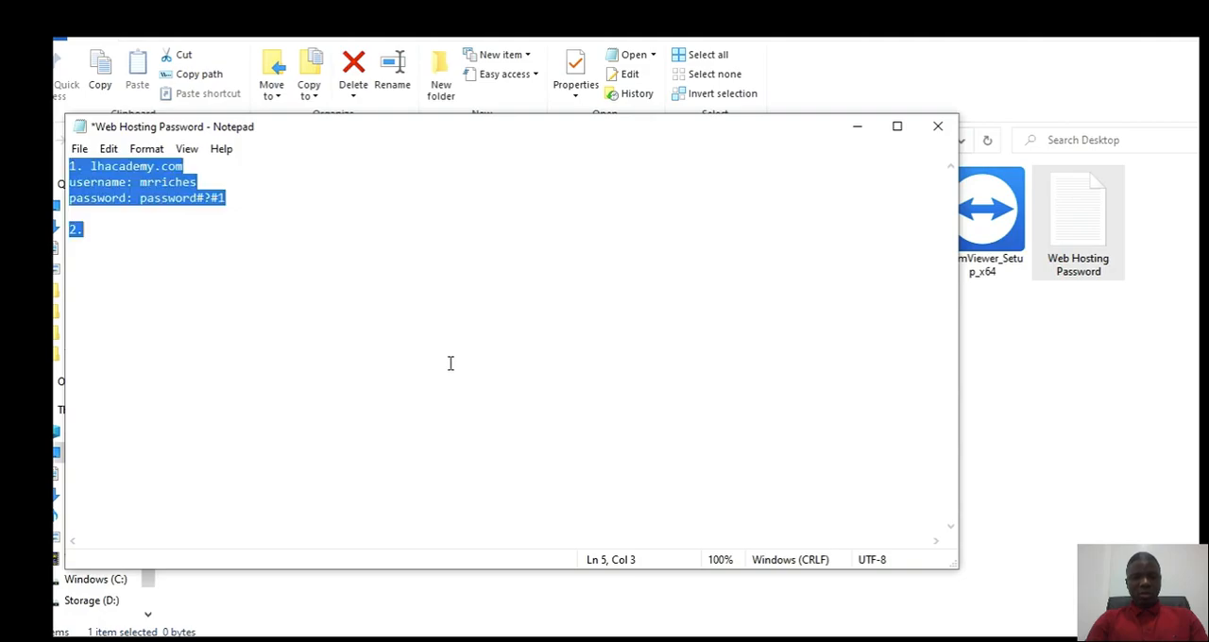
{"action": "key", "text": "ctrl+s"}
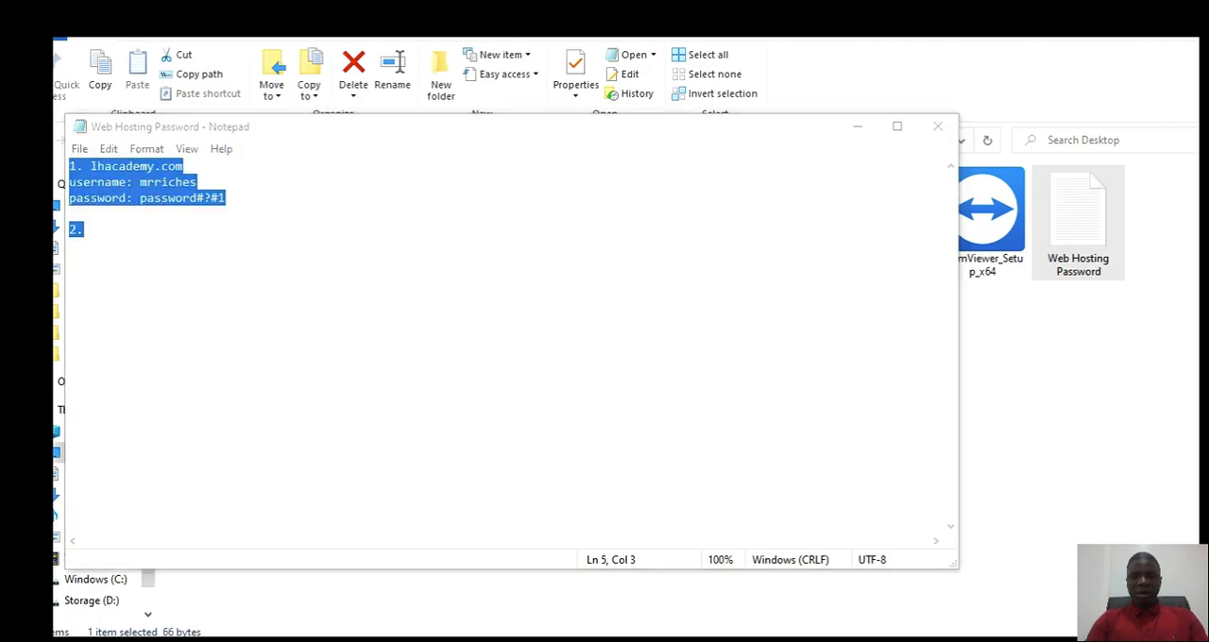
Step: Switch back to Local, replace the default WordPress email with the account owner's e-mail address and check the entry
{"action": "key", "text": "alt+Tab"}
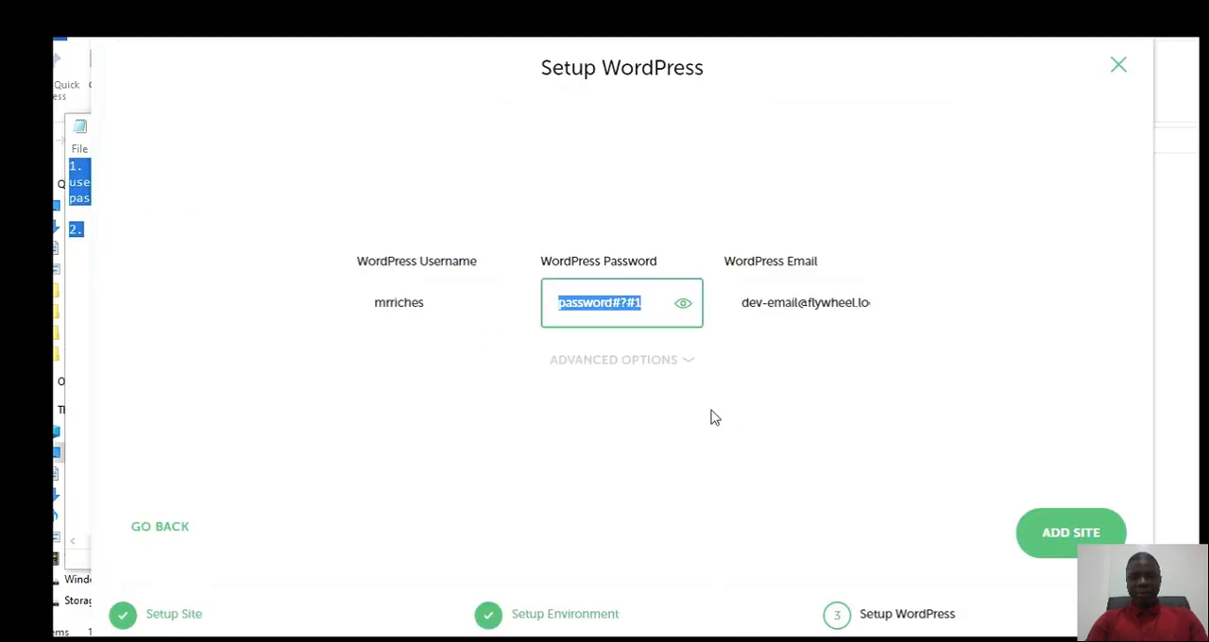
{"action": "left_click", "coordinate": [794, 302]}
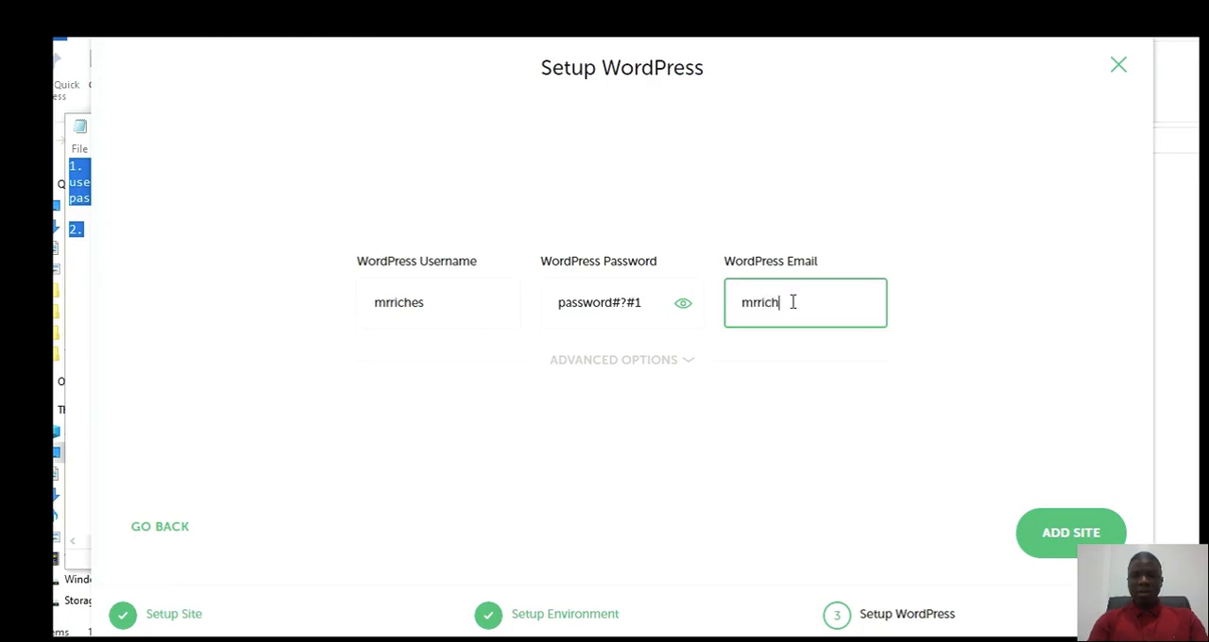
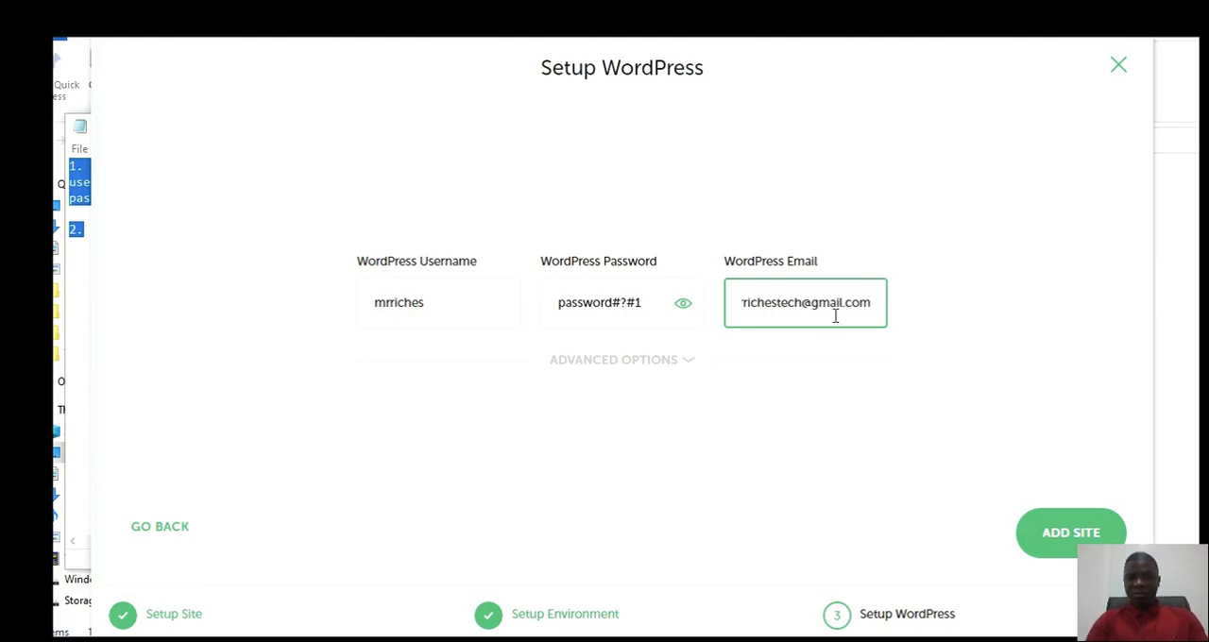
{"action": "key", "text": "Home"}
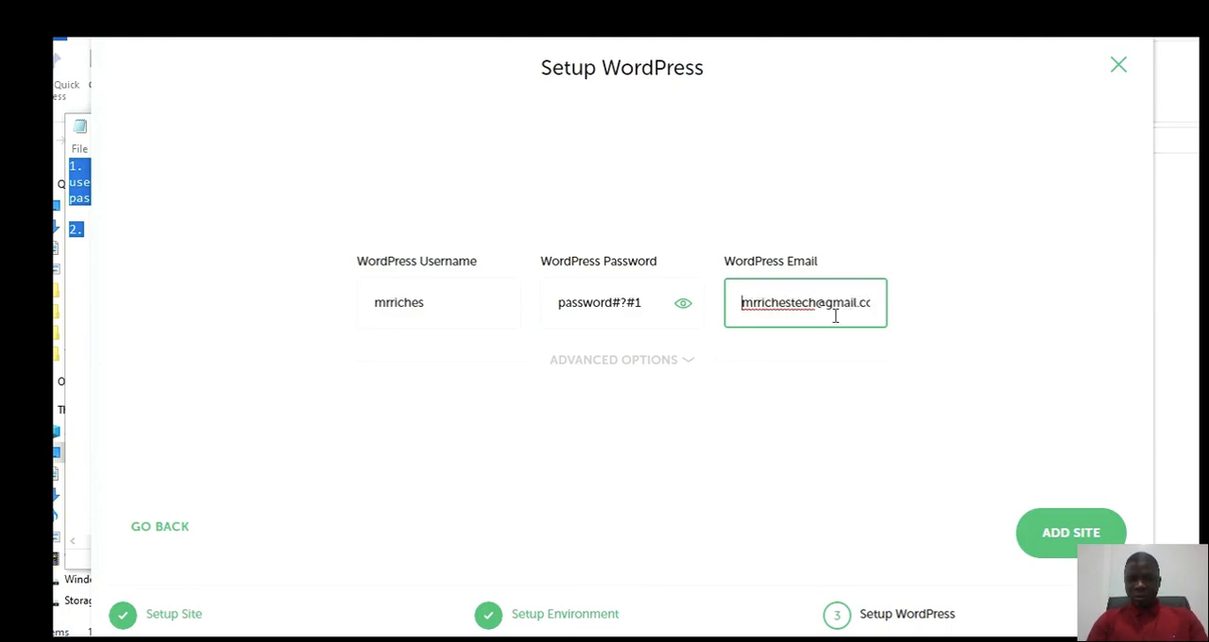
{"action": "key", "text": "End"}
{"action": "key", "text": "Home"}
{"action": "triple_click", "coordinate": [813, 307]}
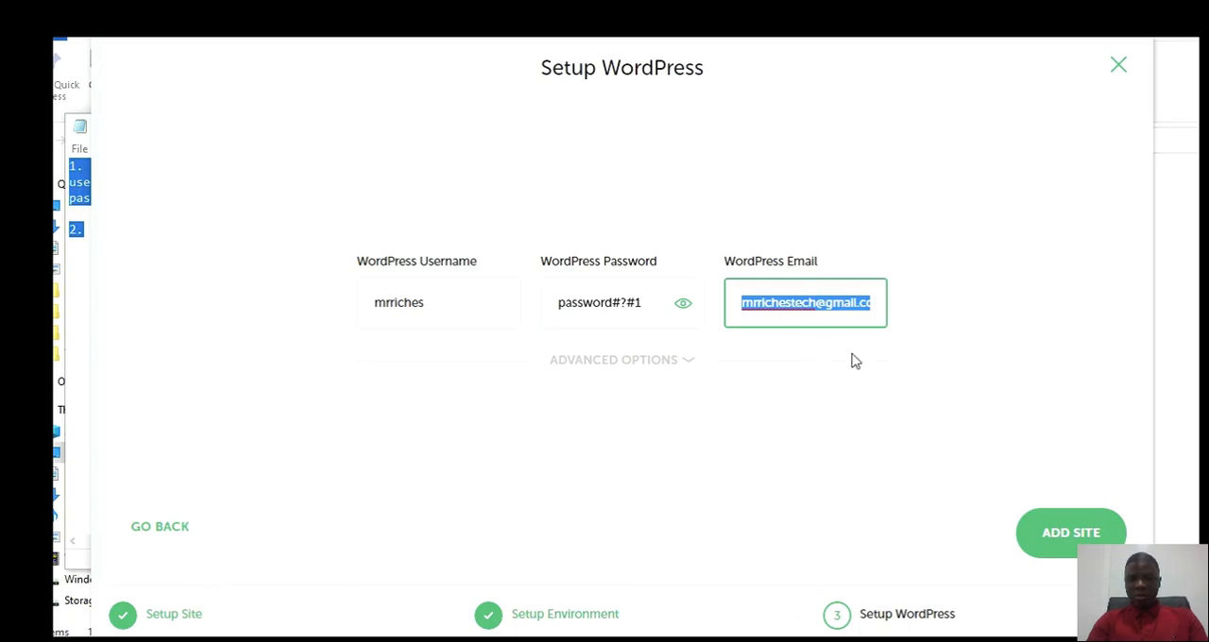
Step: Add the site with the entered WordPress details and allow nginx and mailhog through the Windows firewall on public networks
{"action": "left_click", "coordinate": [827, 317]}
{"action": "key", "text": "End"}
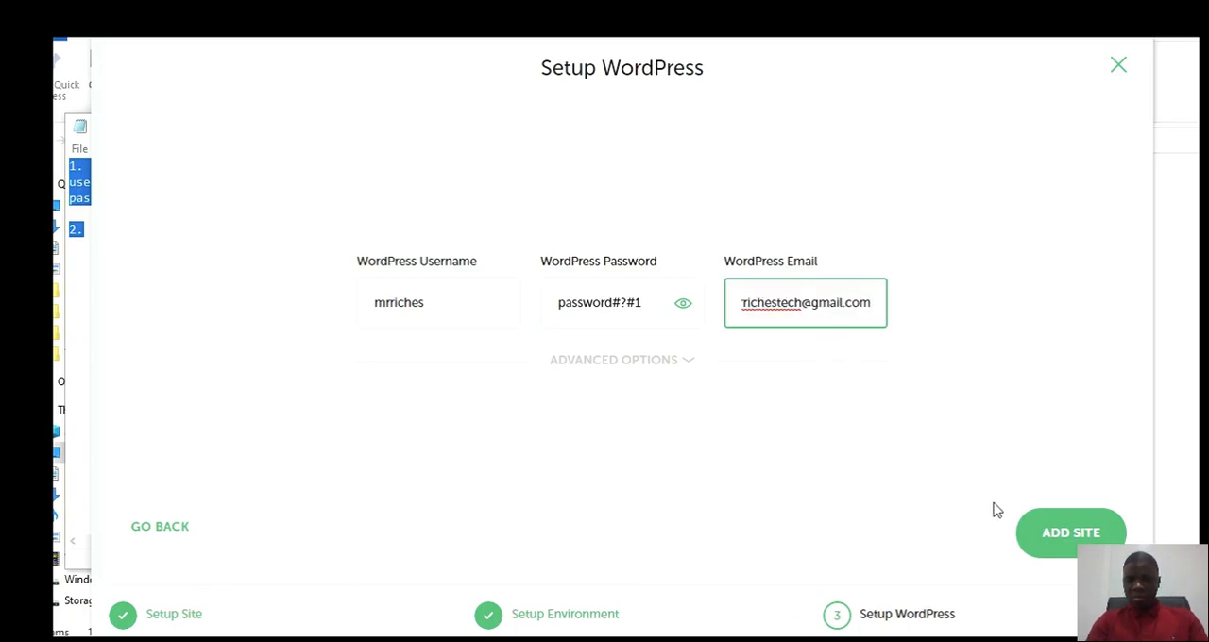
{"action": "left_click", "coordinate": [1099, 540]}
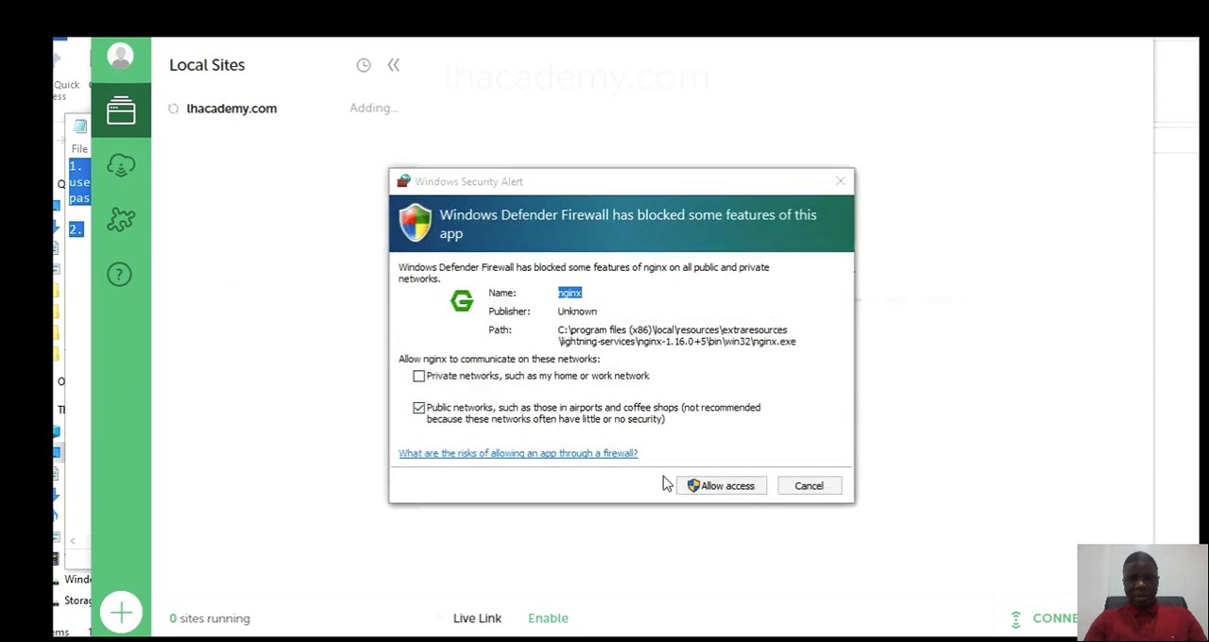
{"action": "left_click", "coordinate": [724, 486]}
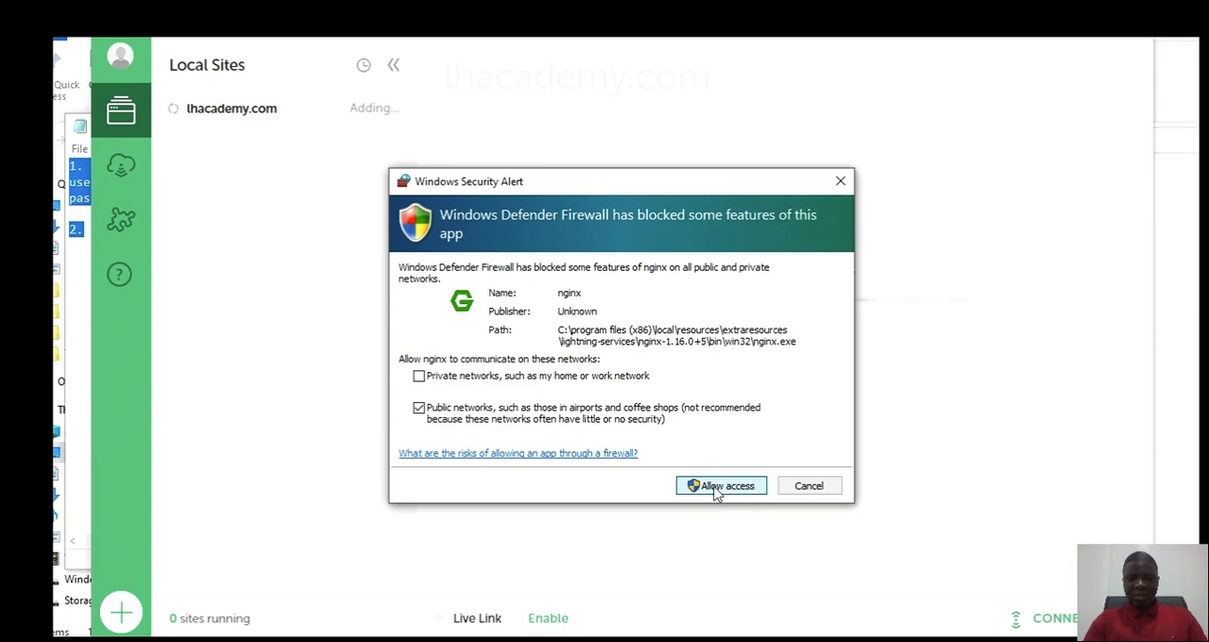
{"action": "left_click", "coordinate": [729, 490]}
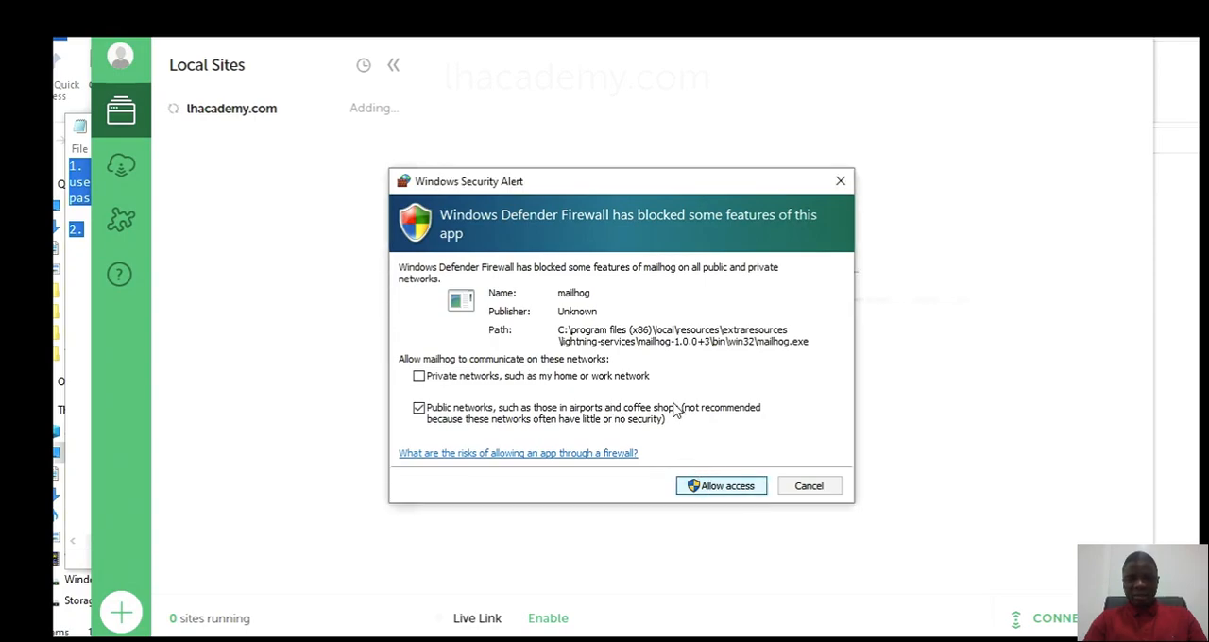
{"action": "left_click", "coordinate": [722, 489]}
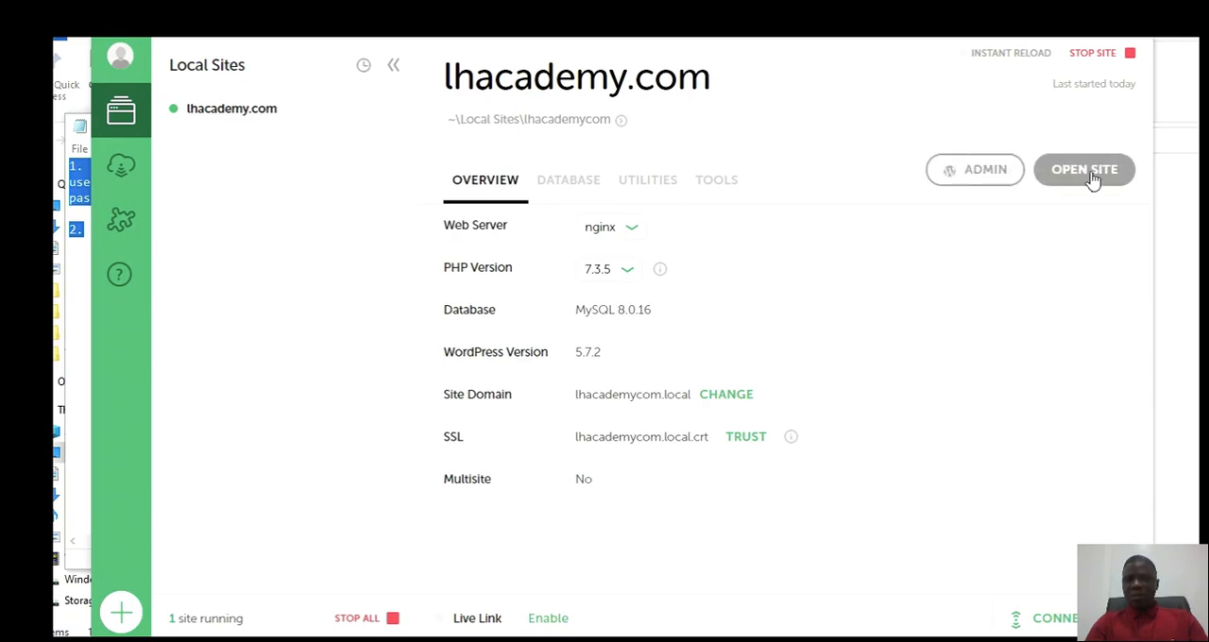
Step: Open the lhacademy.com site in the browser and examine its local web address
{"action": "left_click", "coordinate": [973, 183]}
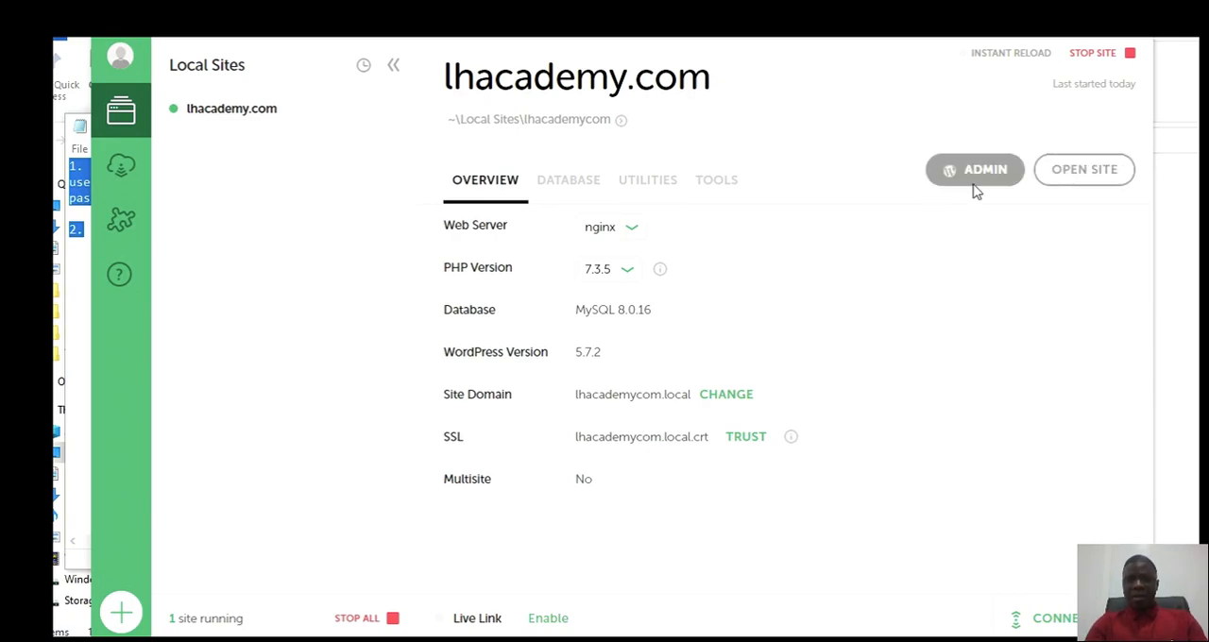
{"action": "left_click", "coordinate": [1079, 180]}
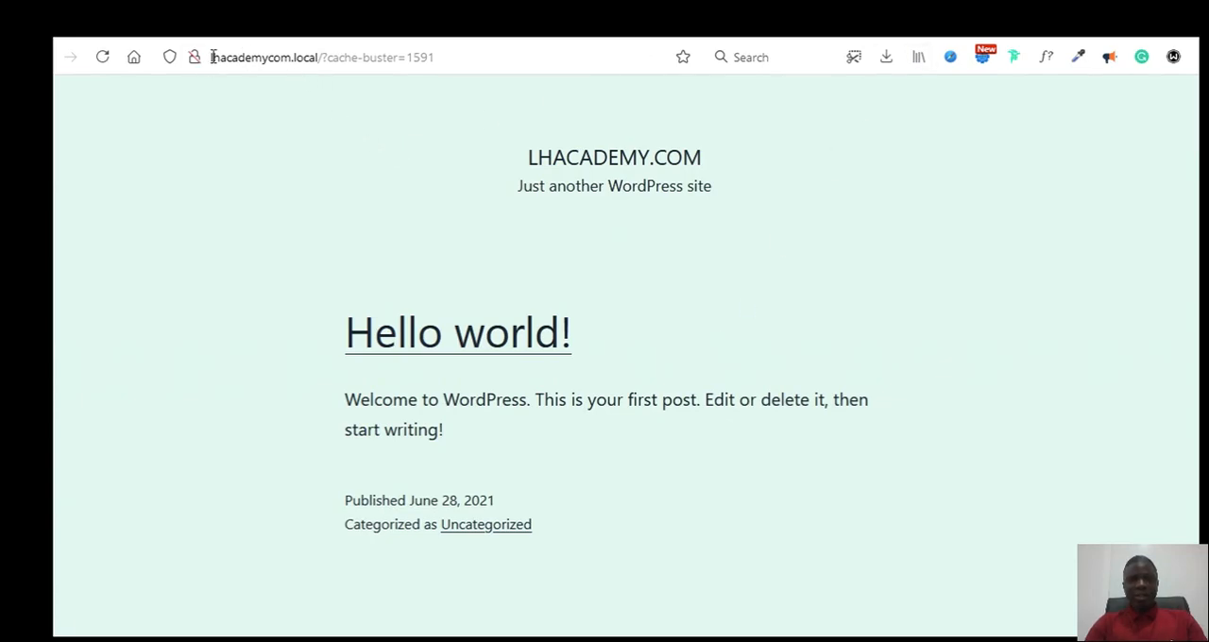
{"action": "left_click_drag", "start_coordinate": [211, 57], "coordinate": [298, 49]}
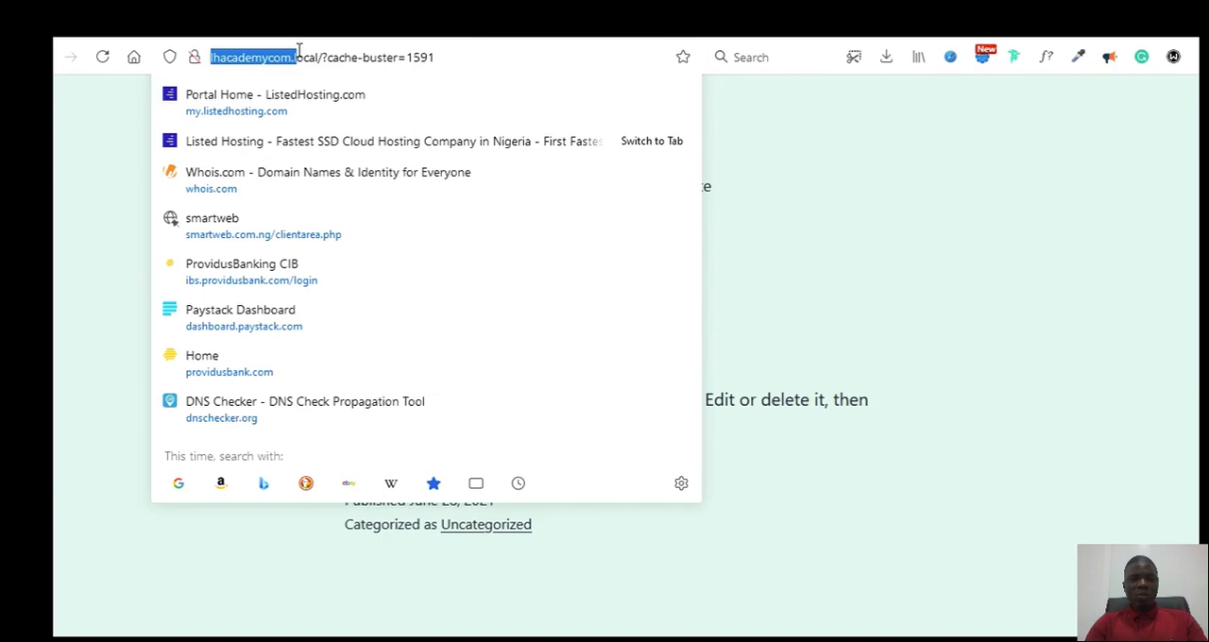
{"action": "left_click", "coordinate": [305, 53]}
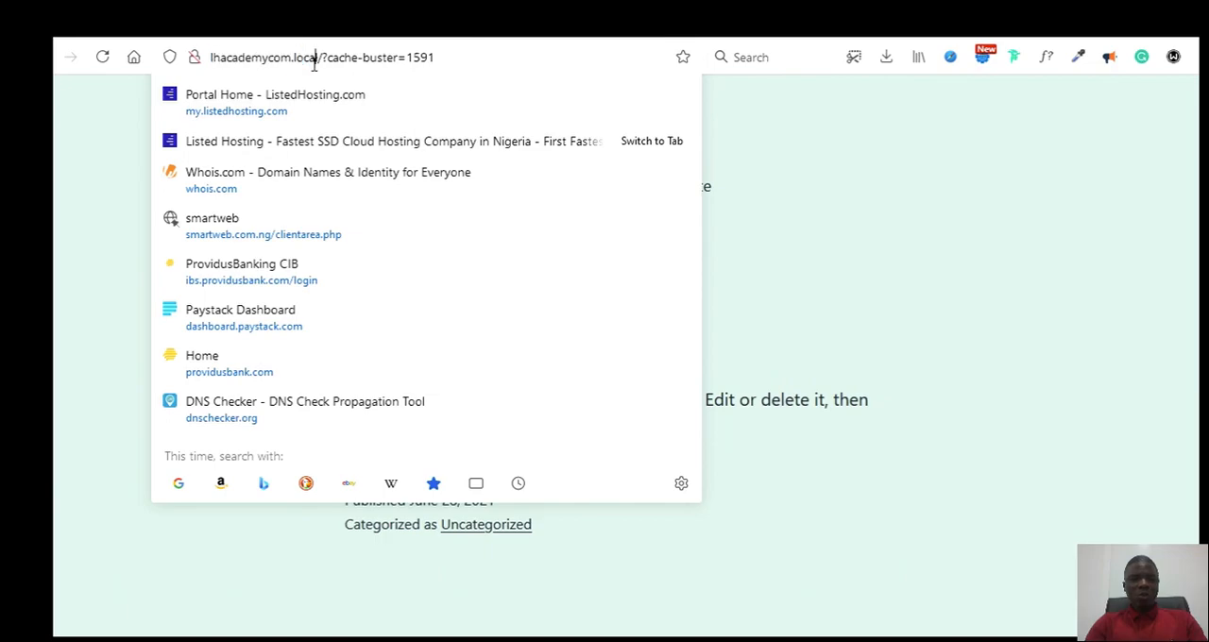
{"action": "left_click", "coordinate": [796, 261]}
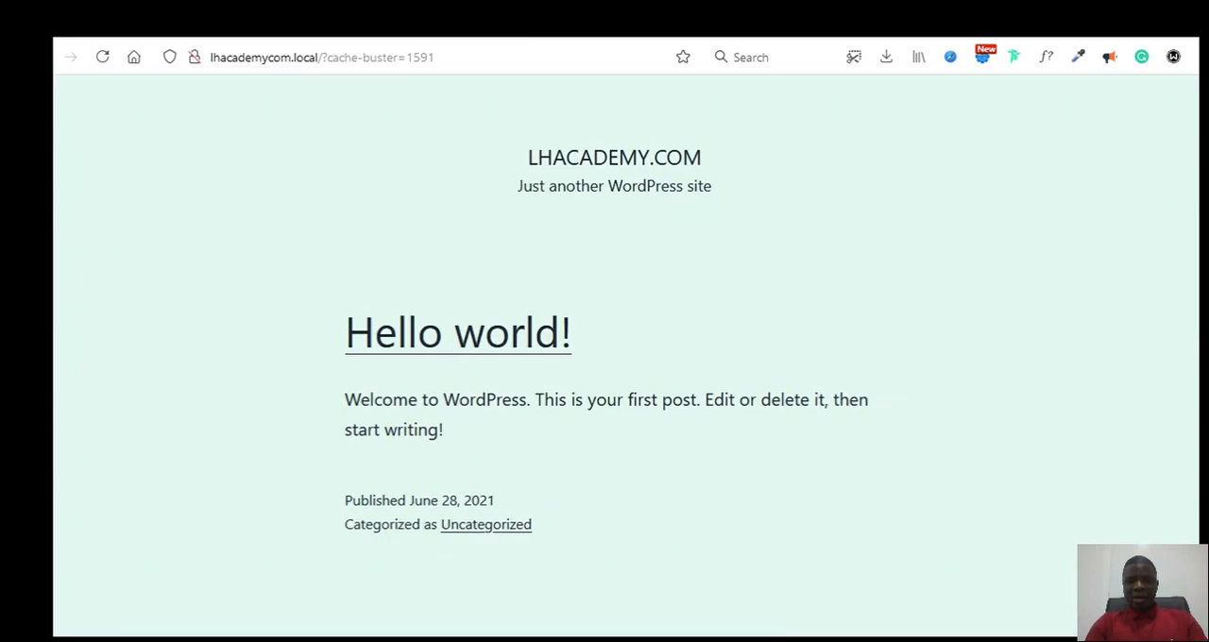
Step: Switch back to Local, open the site's WordPress admin login page and copy its web address
{"action": "key", "text": "alt+Tab"}
{"action": "left_click", "coordinate": [980, 180]}
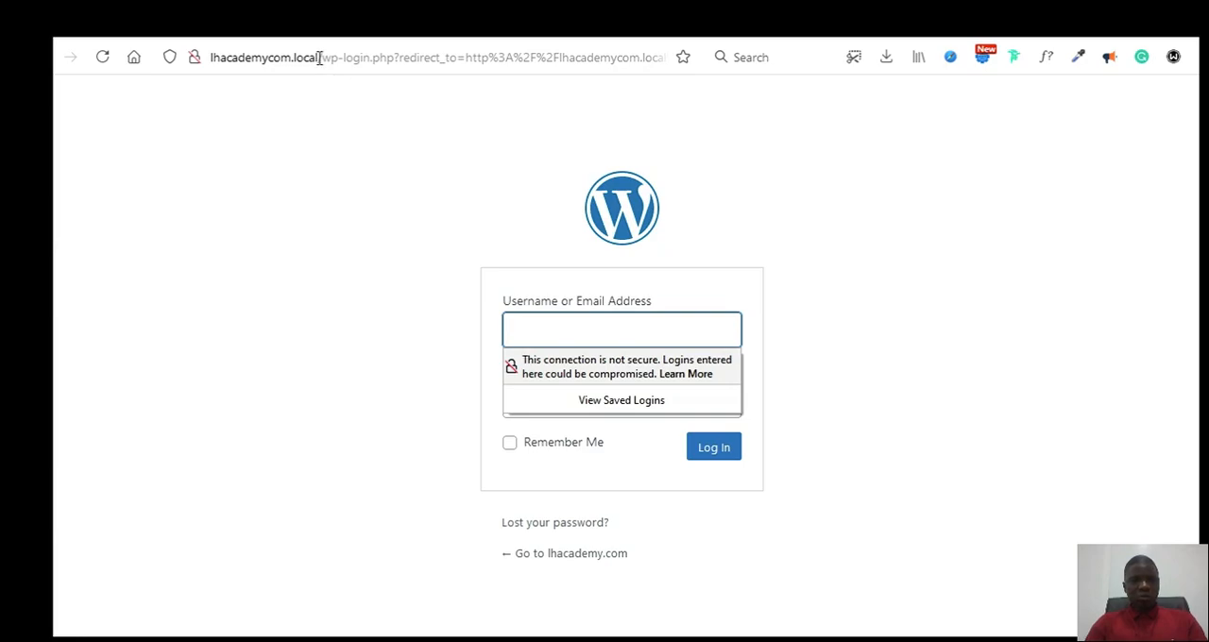
{"action": "left_click_drag", "start_coordinate": [319, 57], "coordinate": [203, 64]}
{"action": "key", "text": "ctrl+c"}
{"action": "key", "text": "ctrl+t"}
{"action": "left_click", "coordinate": [596, 54]}
{"action": "key", "text": "ctrl+v"}
{"action": "type", "text": "/w"}
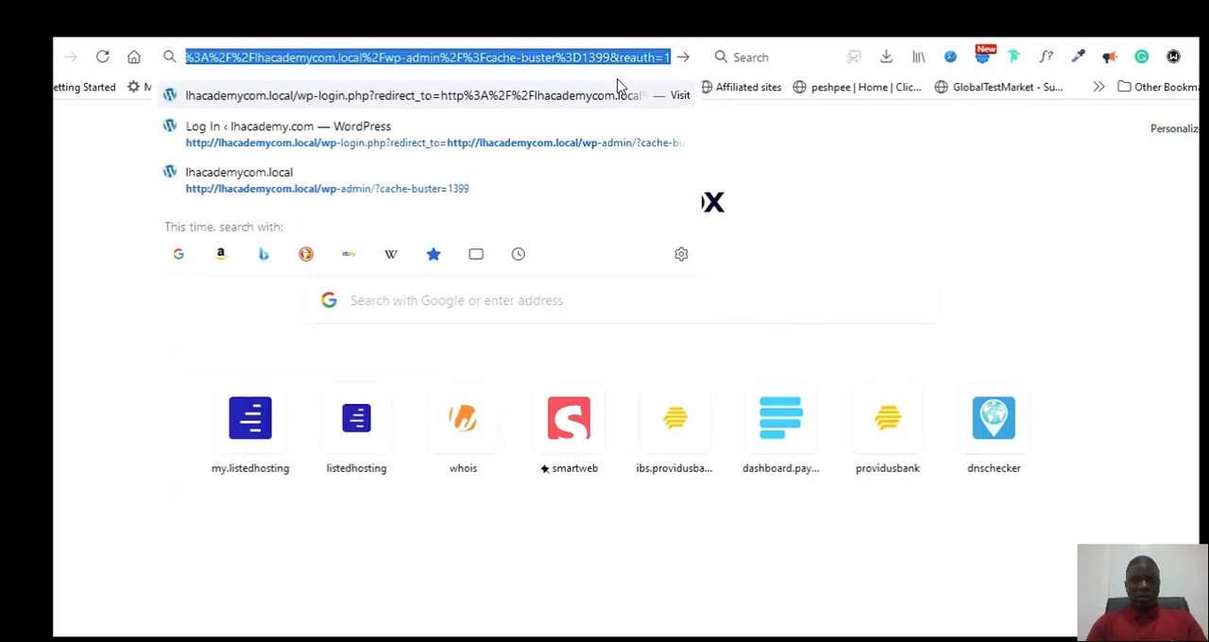
{"action": "key", "text": "BackSpace"}
{"action": "key", "text": "BackSpace"}
{"action": "type", "text": "w"}
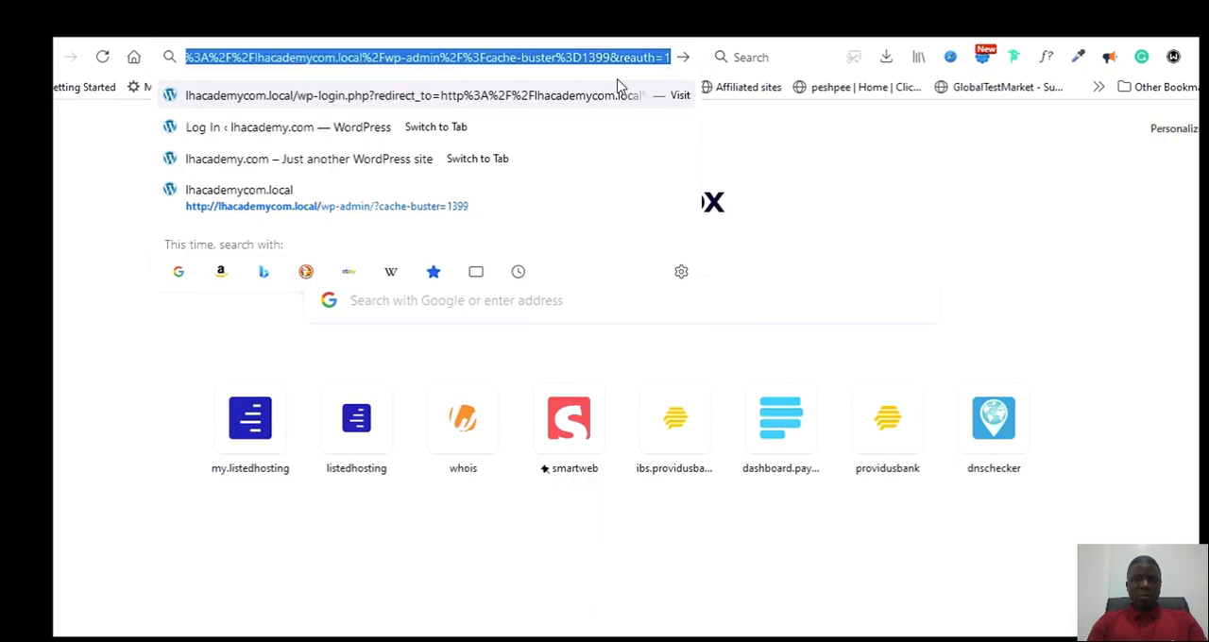
{"action": "type", "text": "p-admin"}
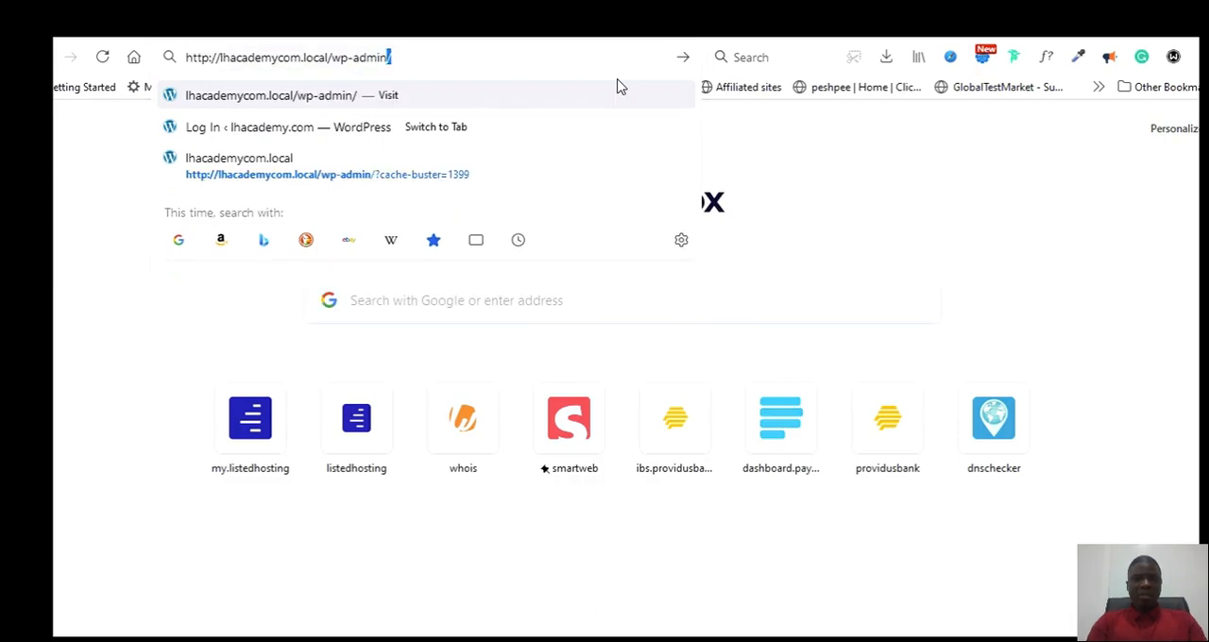
{"action": "type", "text": "/"}
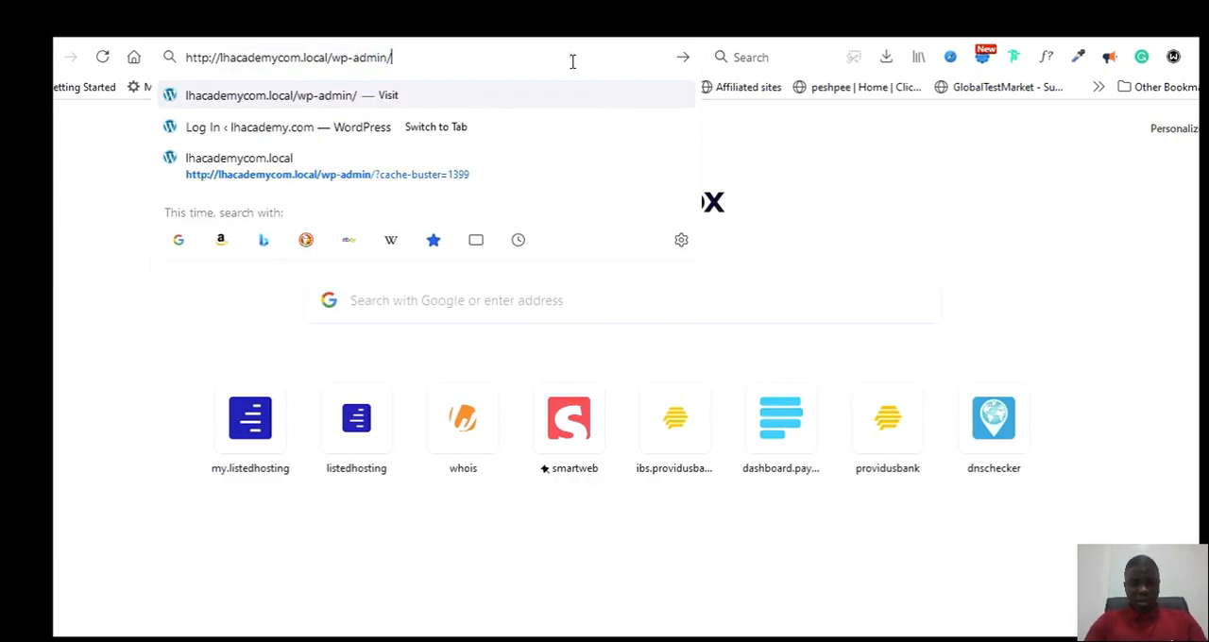
{"action": "key", "text": "Return"}
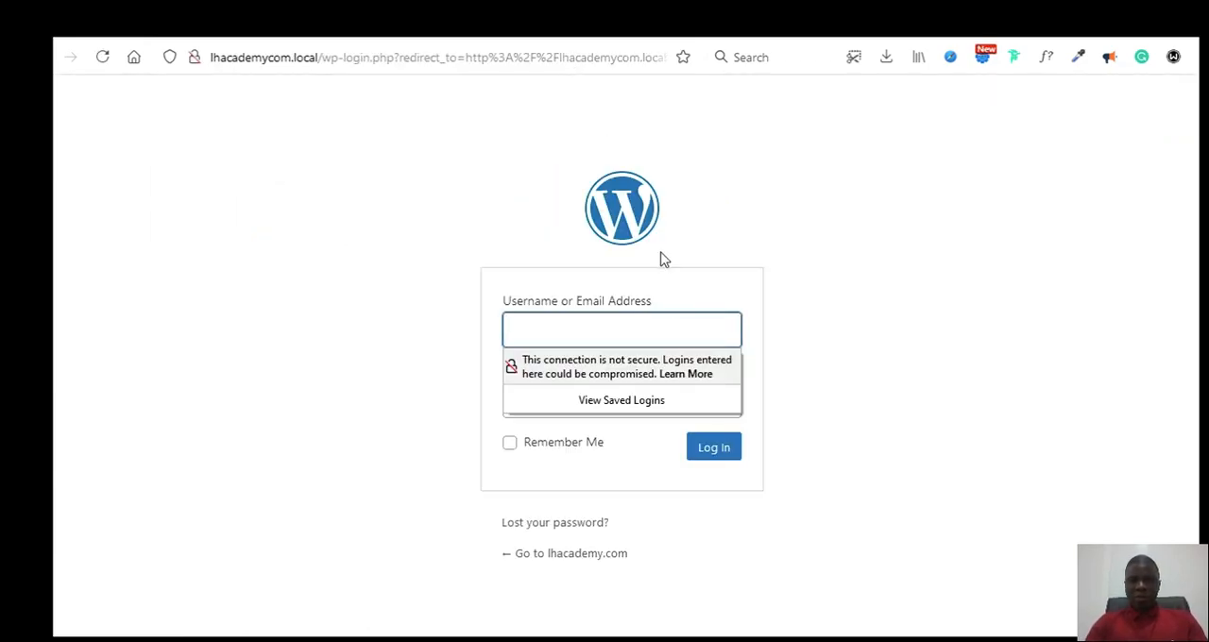
{"action": "left_click", "coordinate": [212, 57]}
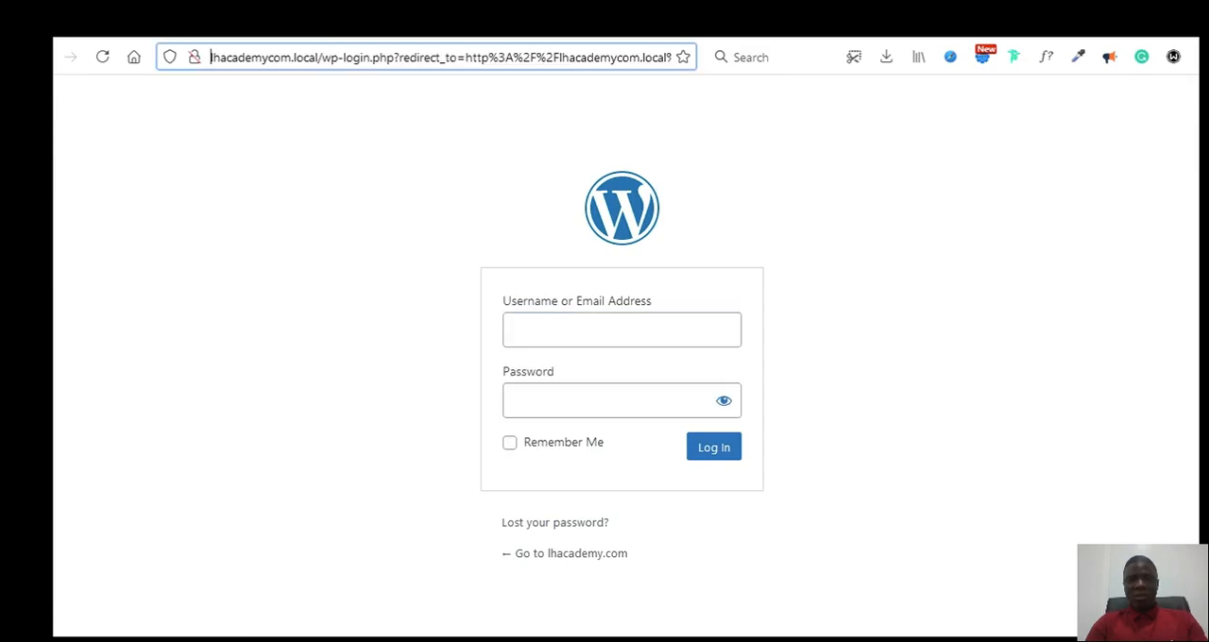
Step: Switch to the Web Hosting Password document in Notepad, check the saved username and copy the saved password
{"action": "left_click", "coordinate": [598, 329]}
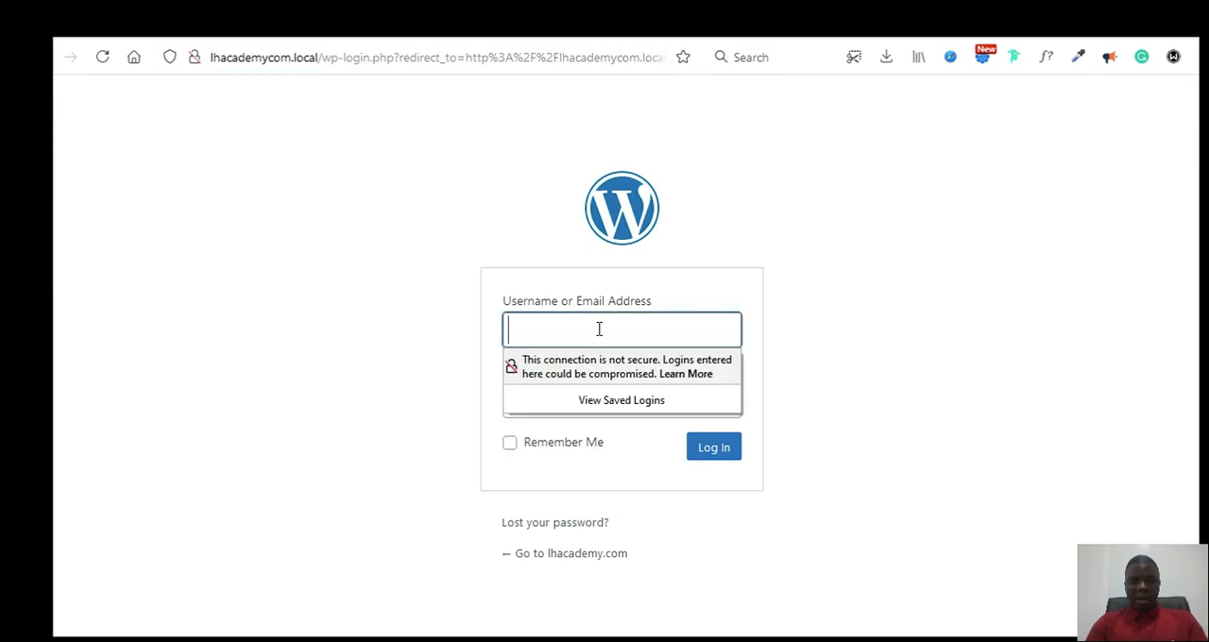
{"action": "key", "text": "alt+Tab"}
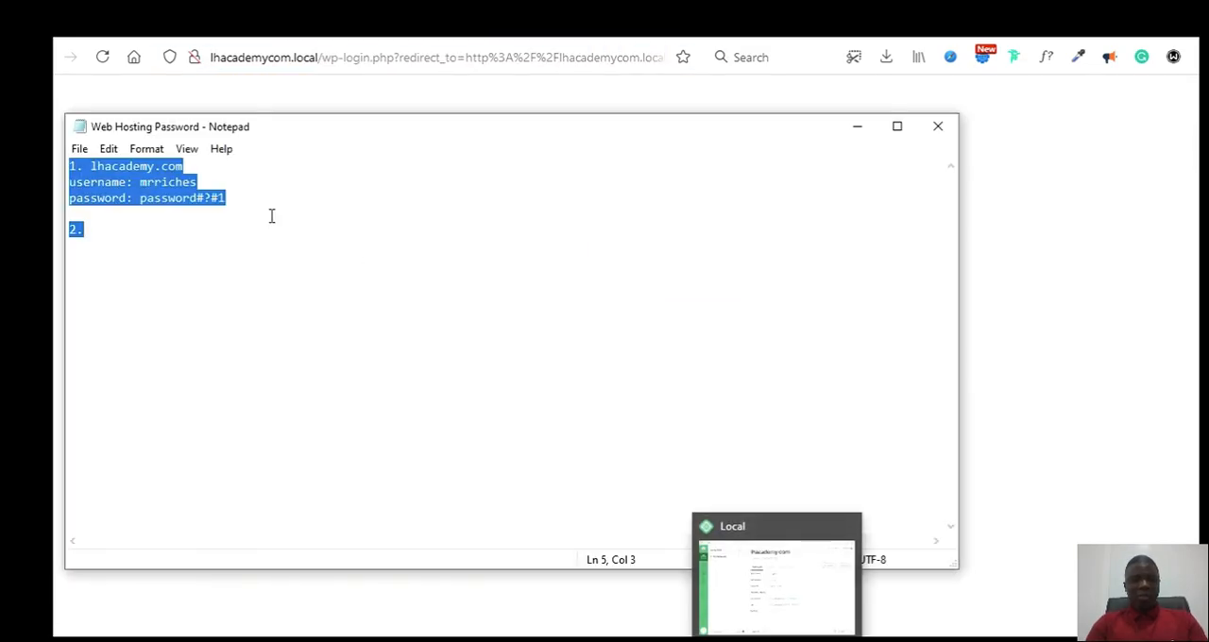
{"action": "left_click", "coordinate": [199, 182]}
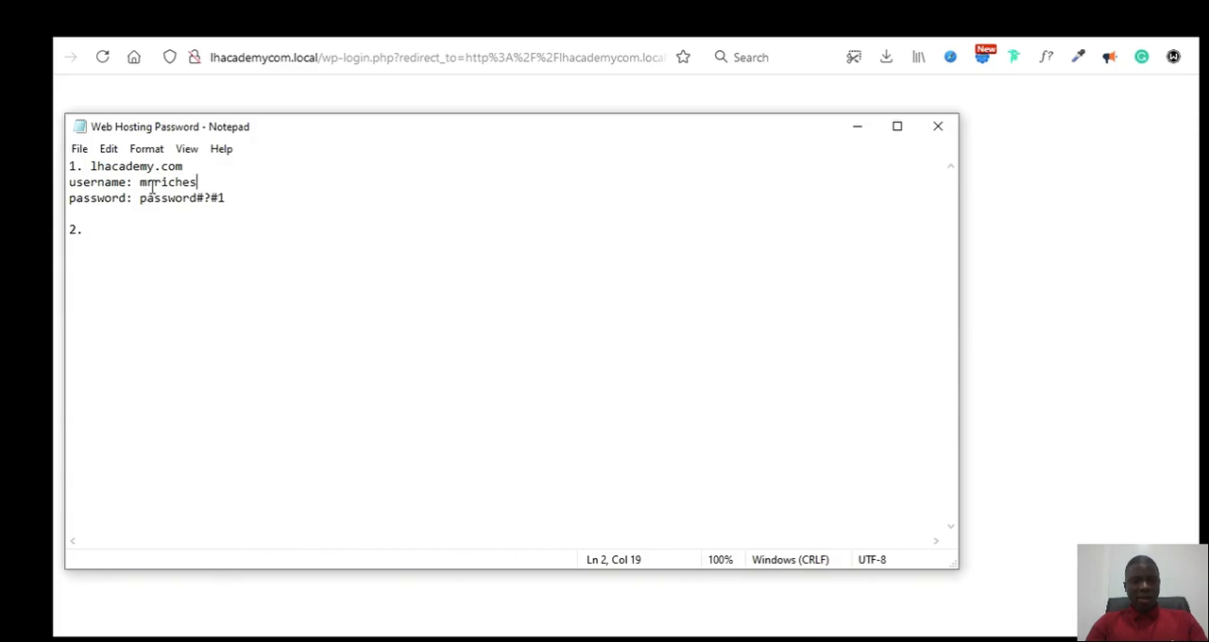
{"action": "left_click", "coordinate": [229, 198]}
{"action": "left_click_drag", "start_coordinate": [229, 198], "coordinate": [140, 198]}
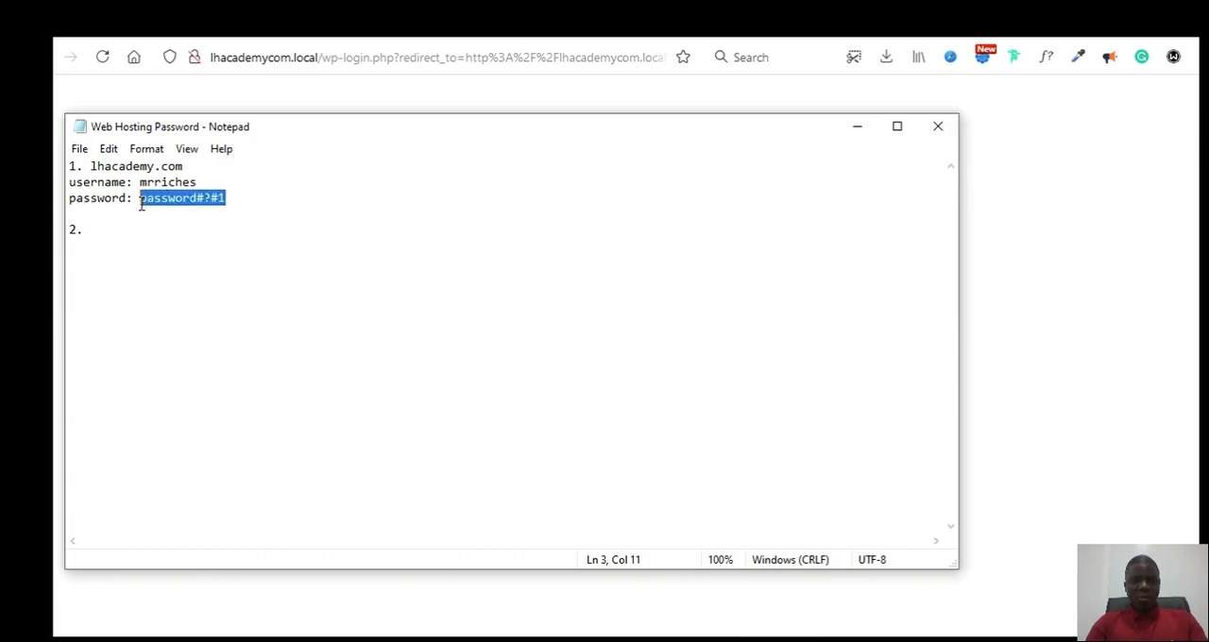
Step: Return to the browser and fill in the WordPress login form with the saved username and the copied password
{"action": "key", "text": "alt+Tab"}
{"action": "type", "text": "mrriches"}
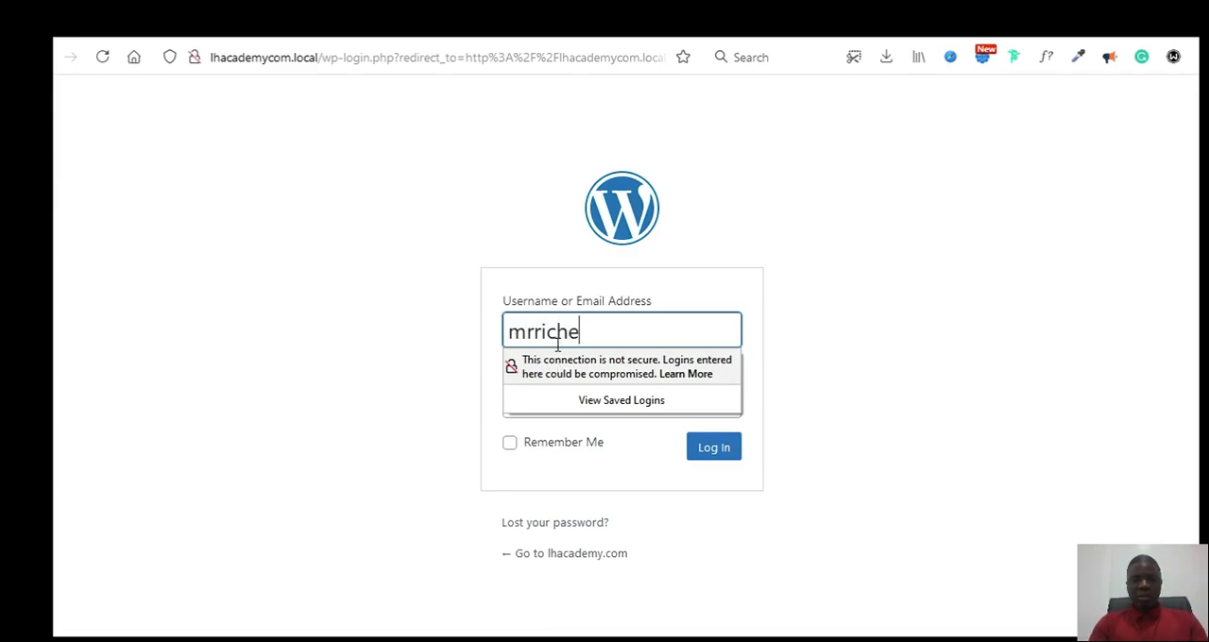
{"action": "key", "text": "Tab"}
{"action": "key", "text": "ctrl+v"}
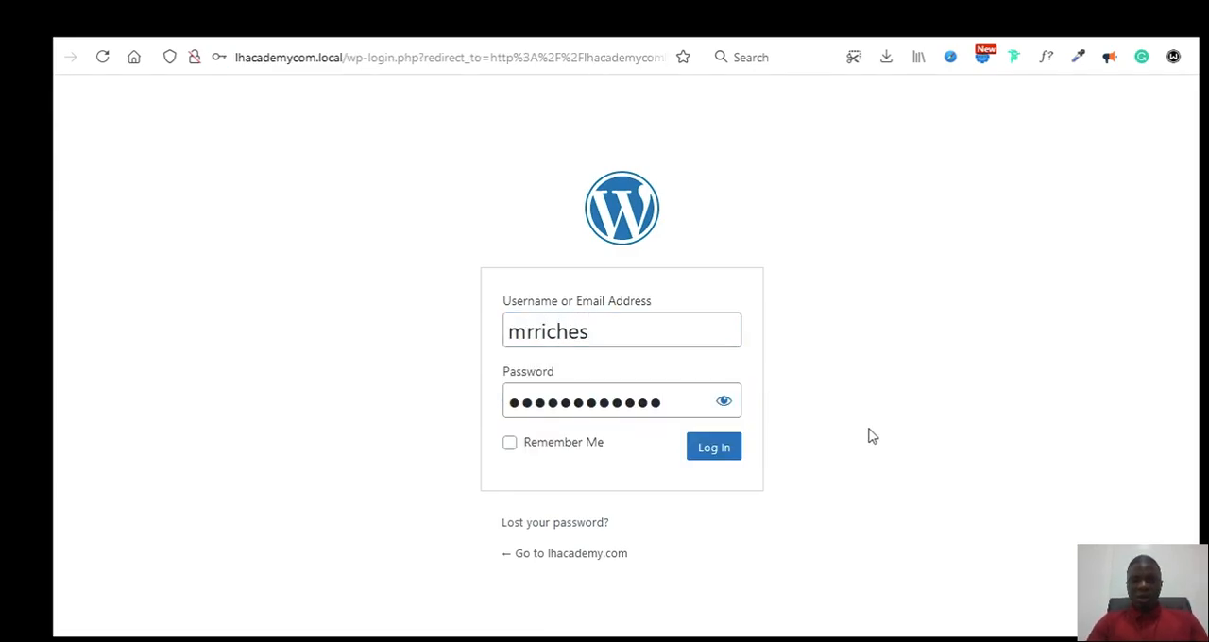
Step: Log in to WordPress with Remember Me enabled and save the login in the browser
{"action": "left_click", "coordinate": [510, 444]}
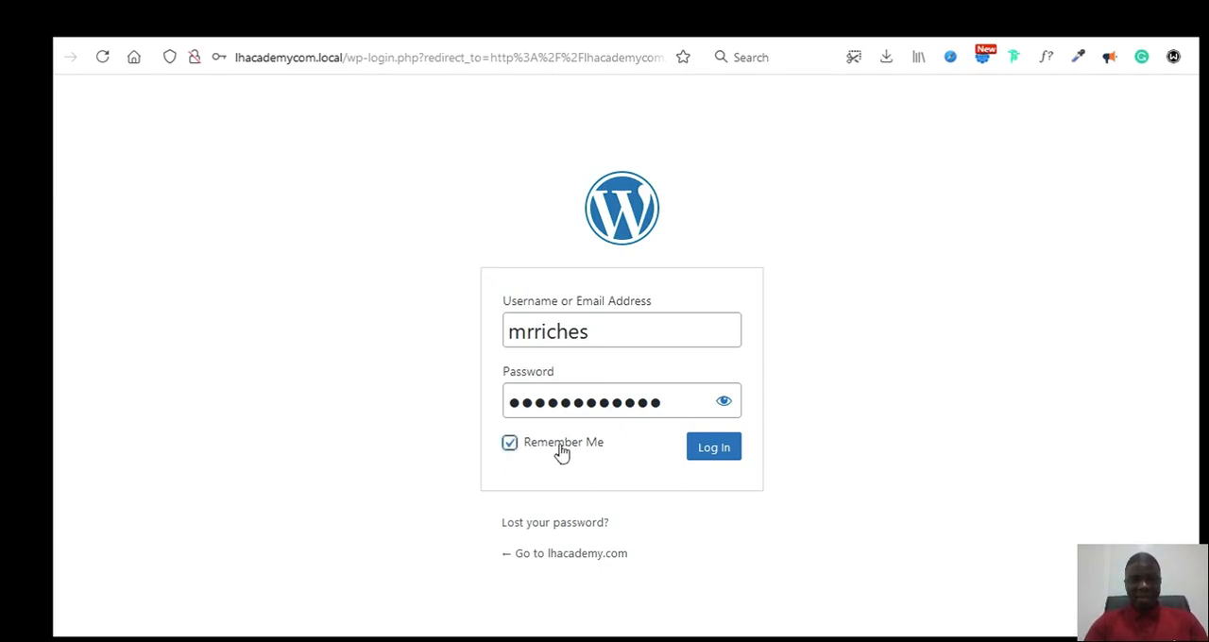
{"action": "left_click", "coordinate": [725, 448]}
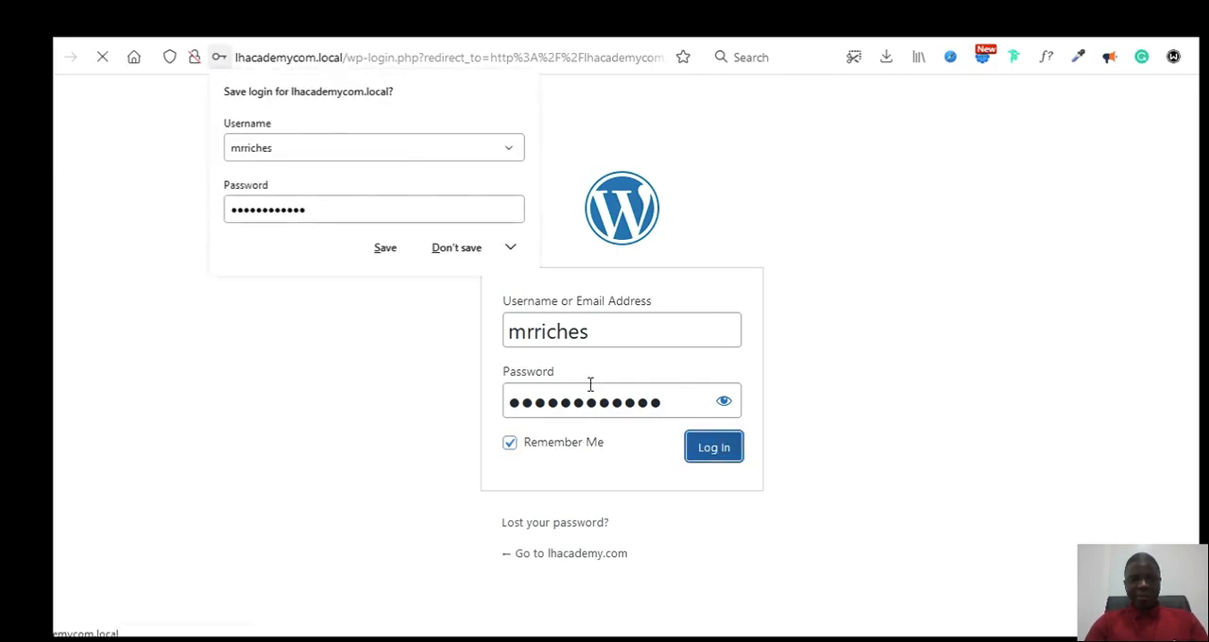
{"action": "left_click", "coordinate": [385, 248]}
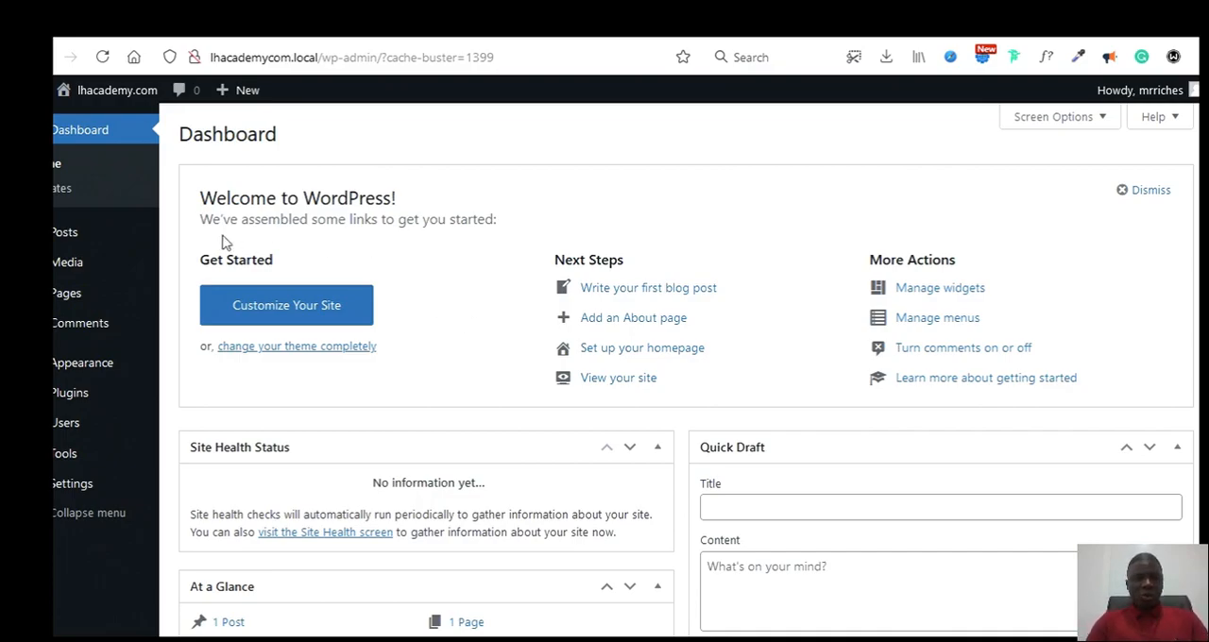
Step: Look over the Posts and Appearance options, view the installed plugins and return to the WordPress Dashboard
{"action": "mouse_move", "coordinate": [77, 235]}
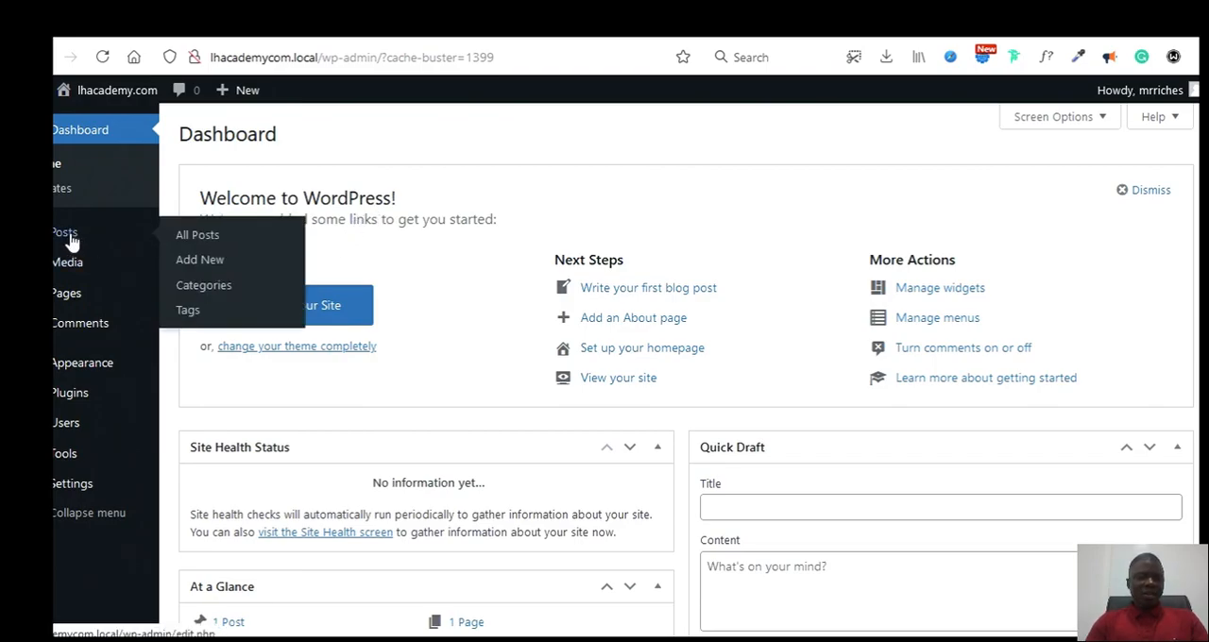
{"action": "mouse_move", "coordinate": [135, 366]}
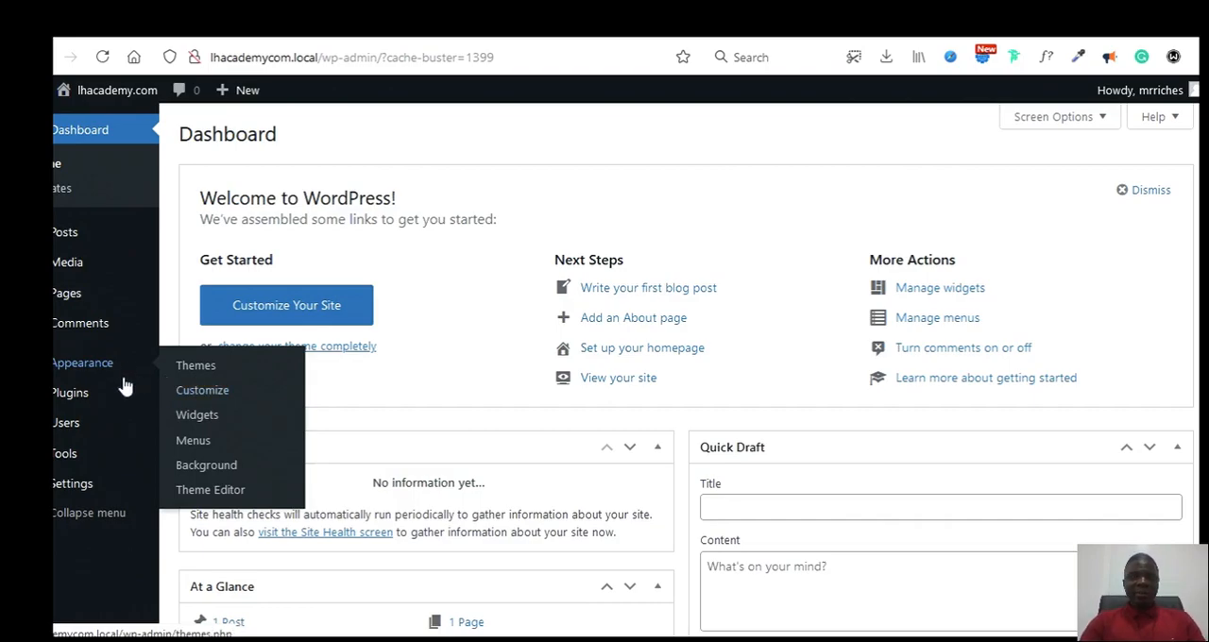
{"action": "left_click", "coordinate": [94, 393]}
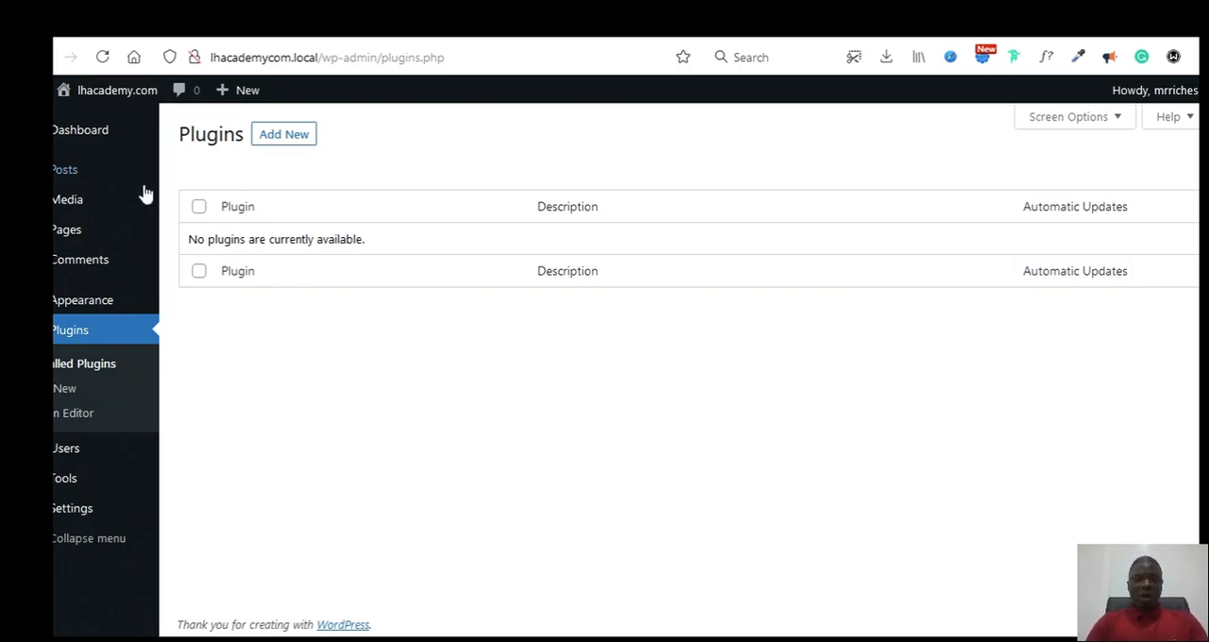
{"action": "left_click", "coordinate": [80, 126]}
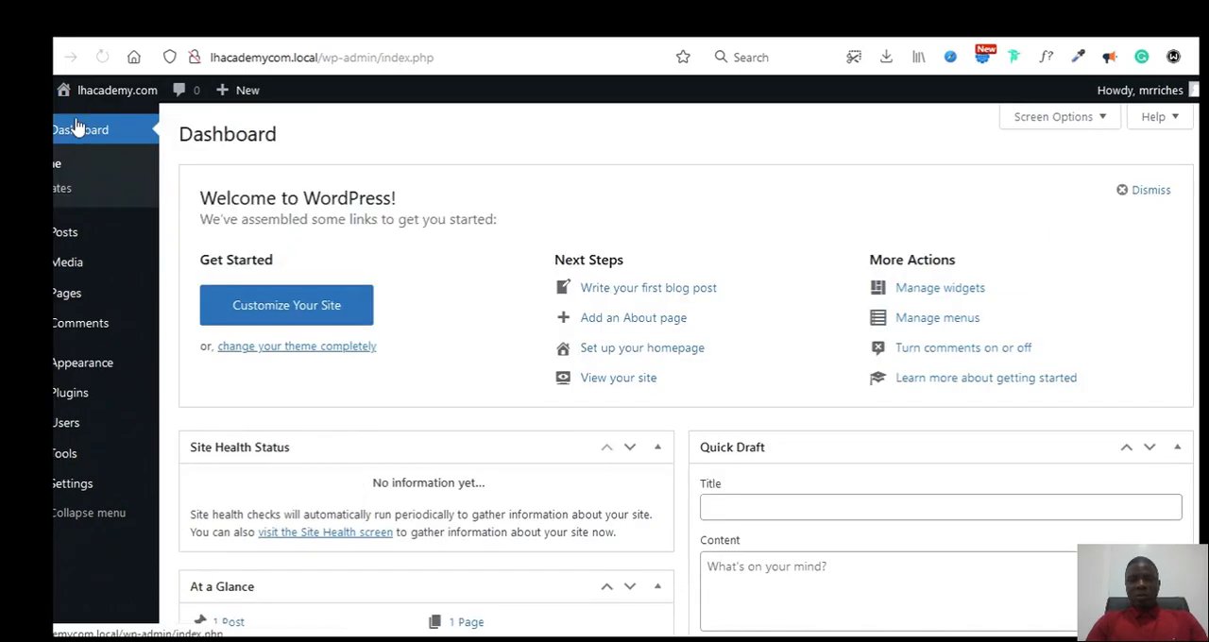